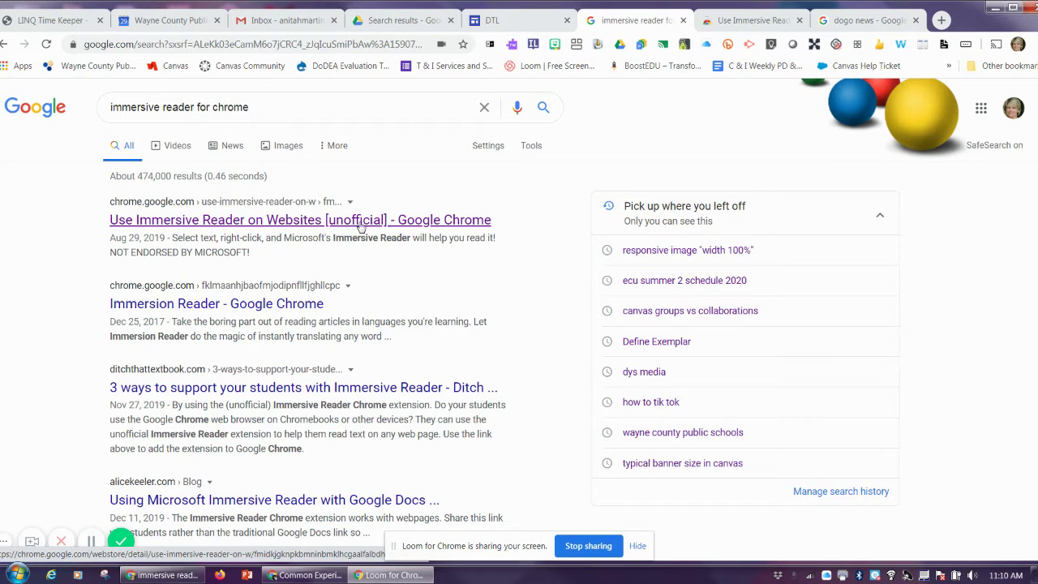
View the Immersive Reader extension's Chrome Web Store page and open the DOGO News site from its search results.
left_click(747, 25)
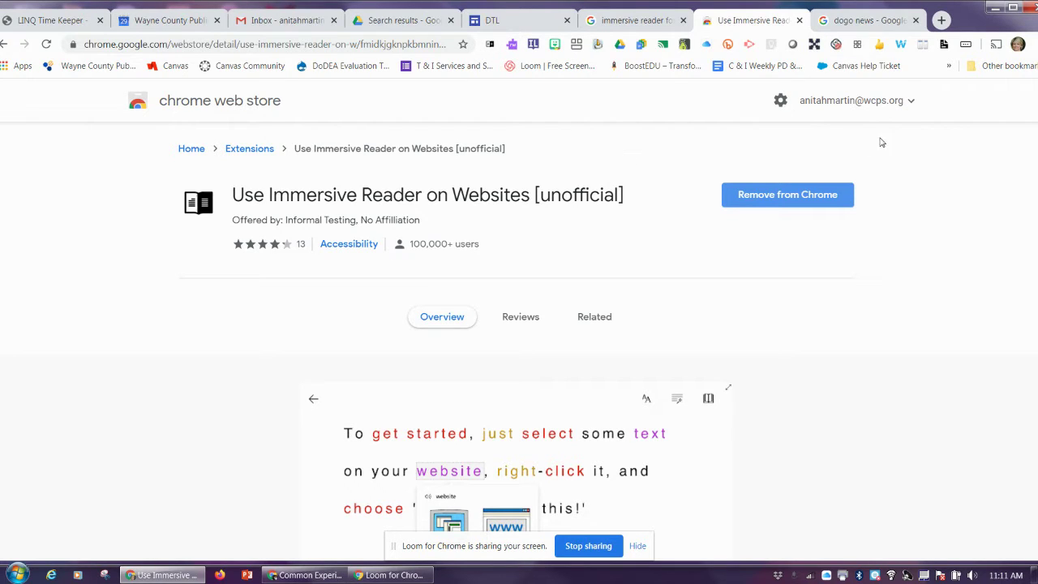
left_click(848, 21)
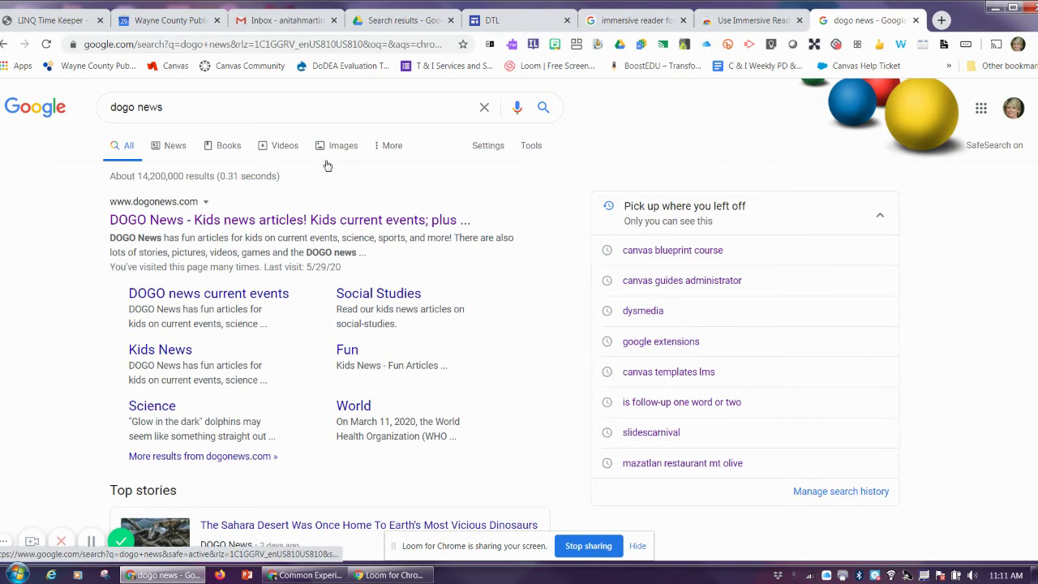
left_click(230, 224)
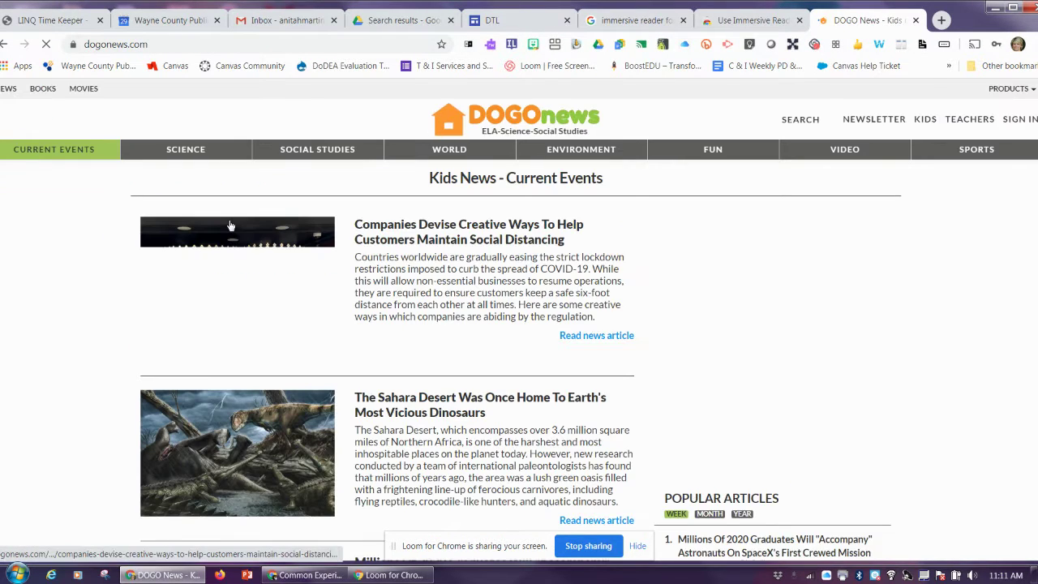
Open the DOGO News article about millions of 2020 graduates "accompanying" astronauts on SpaceX's first crewed mission to the ISS.
scroll(231, 226, "down", 3)
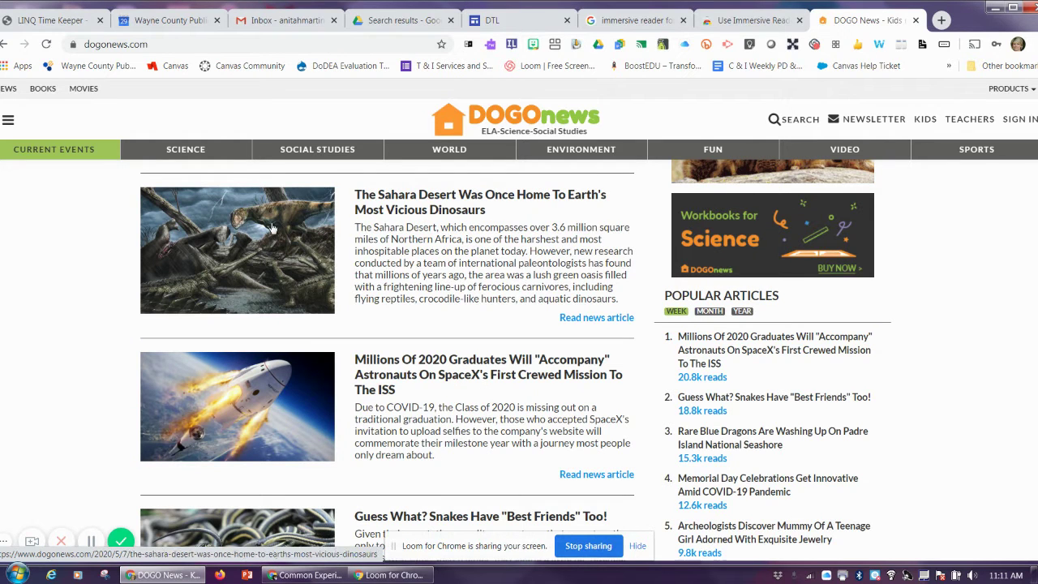
scroll(272, 228, "down", 2)
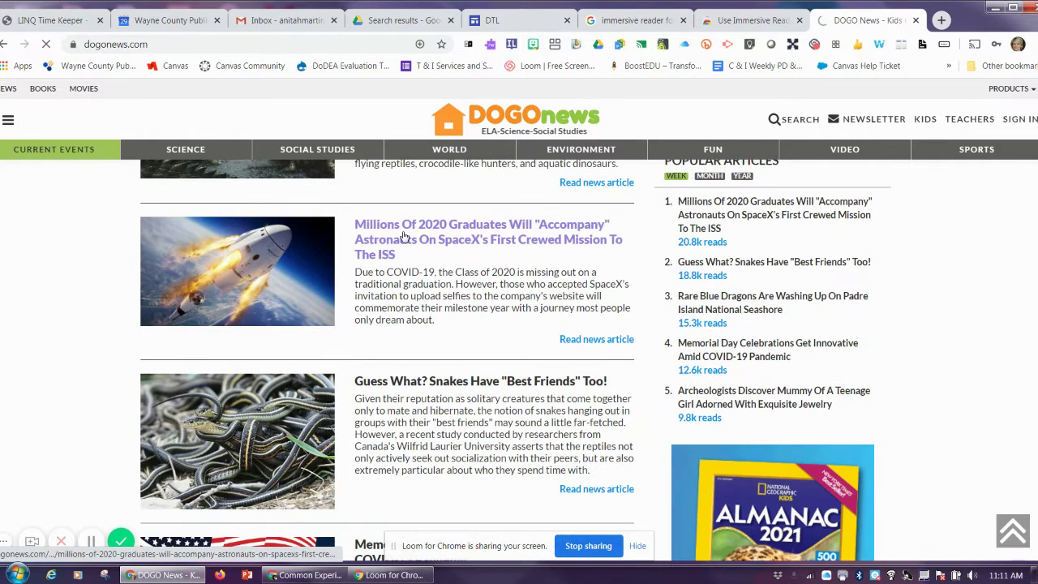
left_click(404, 236)
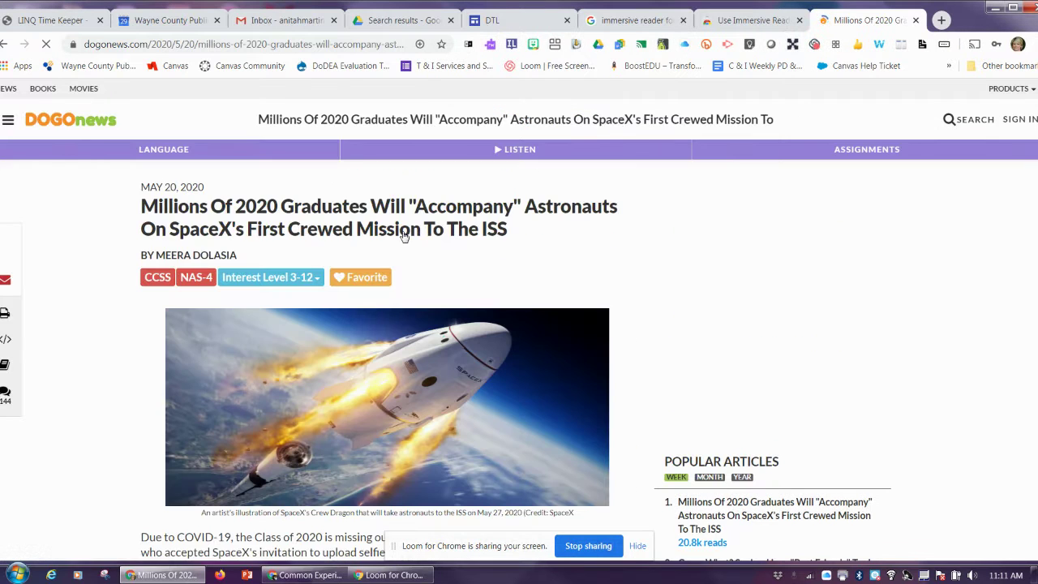
Select the article's first two paragraphs and open them in Immersive Reader with "Help me read this".
scroll(419, 253, "down", 3)
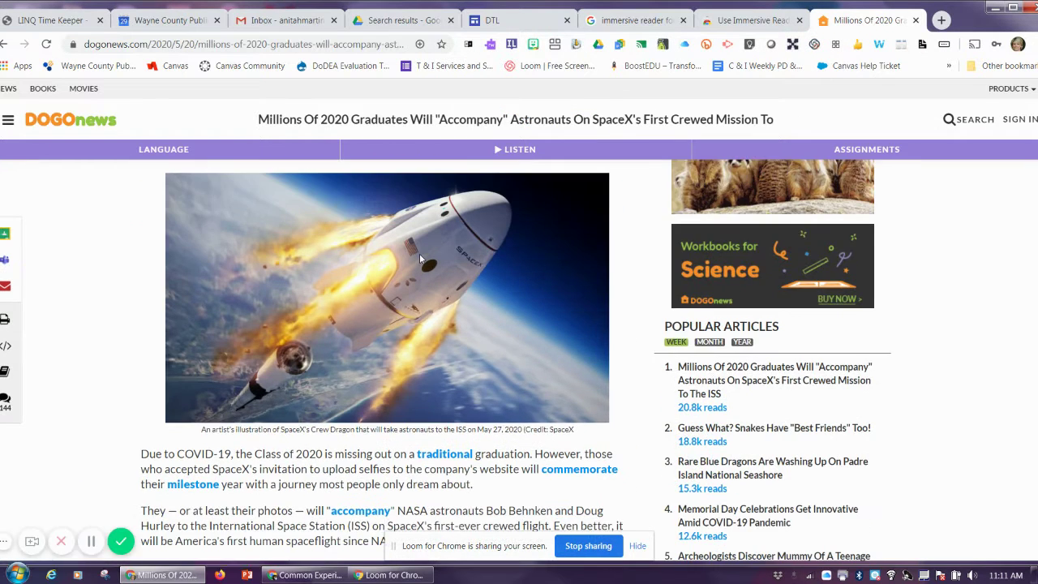
scroll(419, 257, "down", 1)
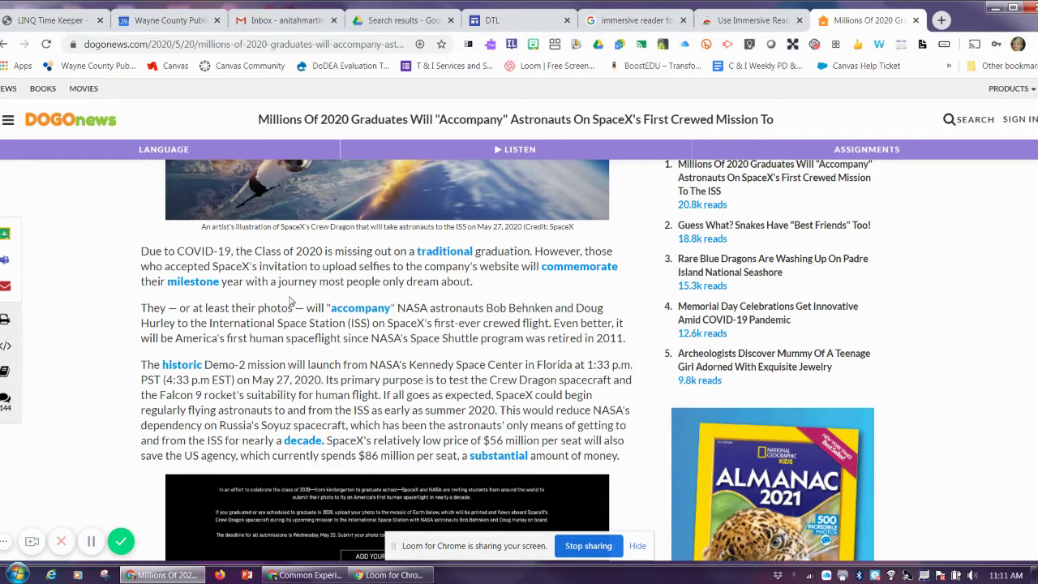
left_click_drag(140, 252, 627, 336)
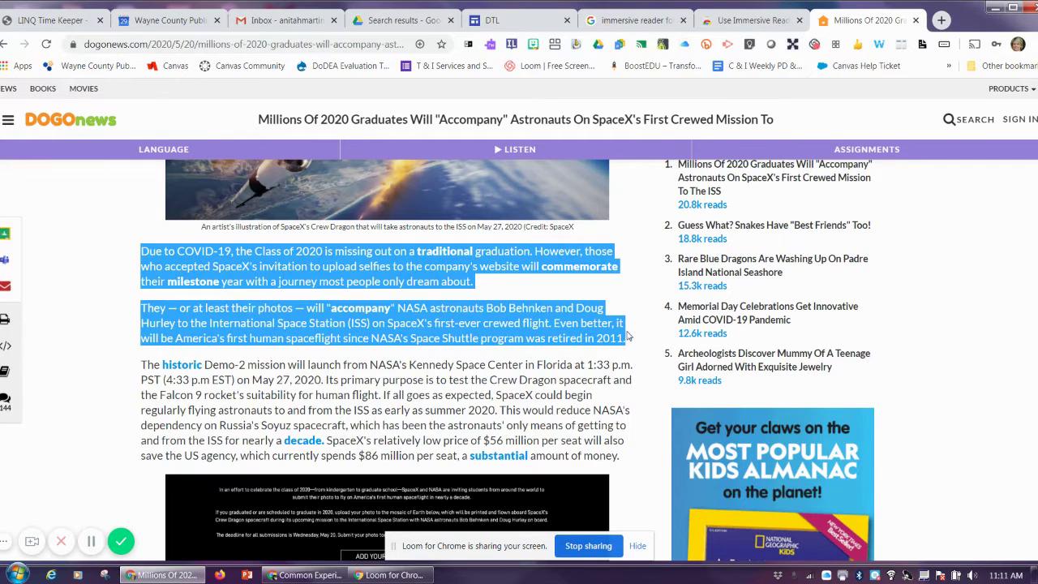
right_click(356, 270)
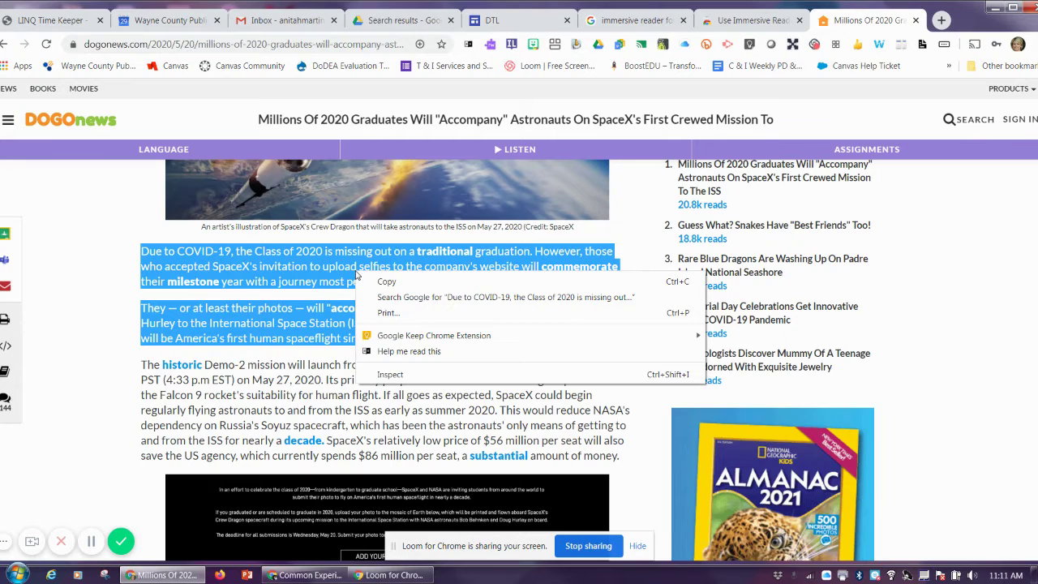
left_click(412, 352)
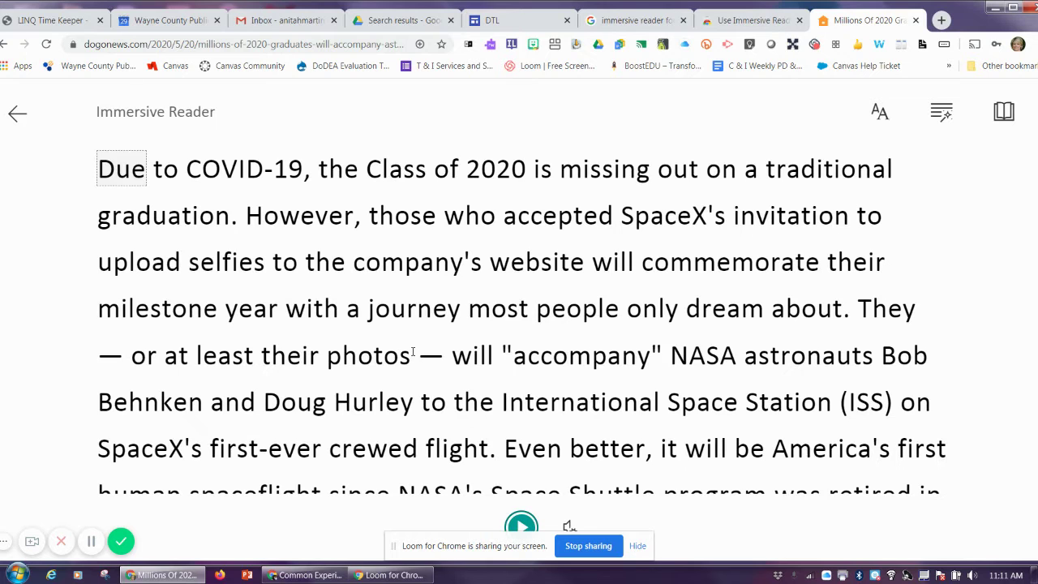
Look through the passage in Immersive Reader, play it aloud from the start and pause at "graduation".
scroll(503, 334, "down", 2)
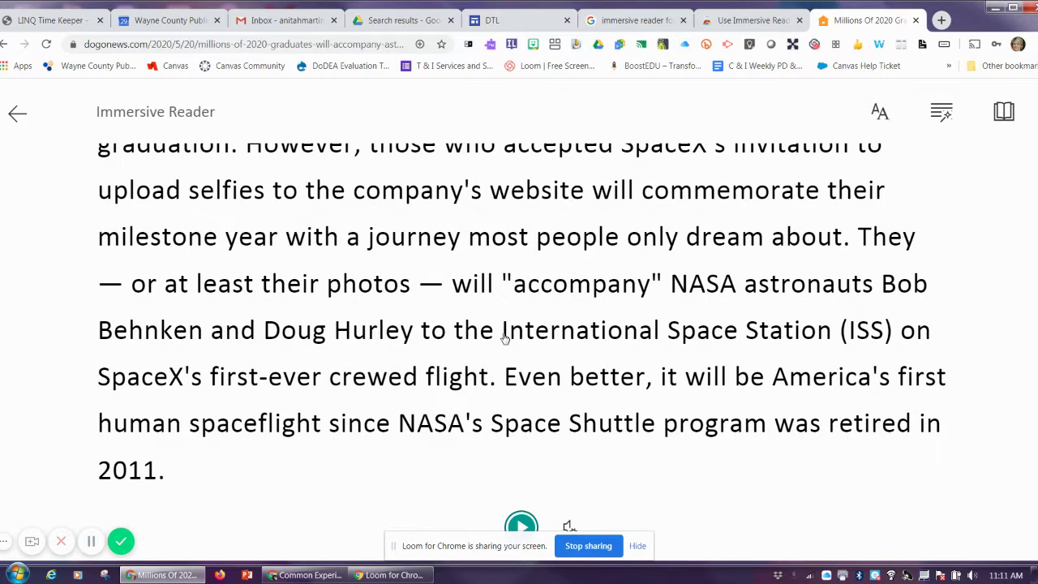
scroll(504, 337, "up", 2)
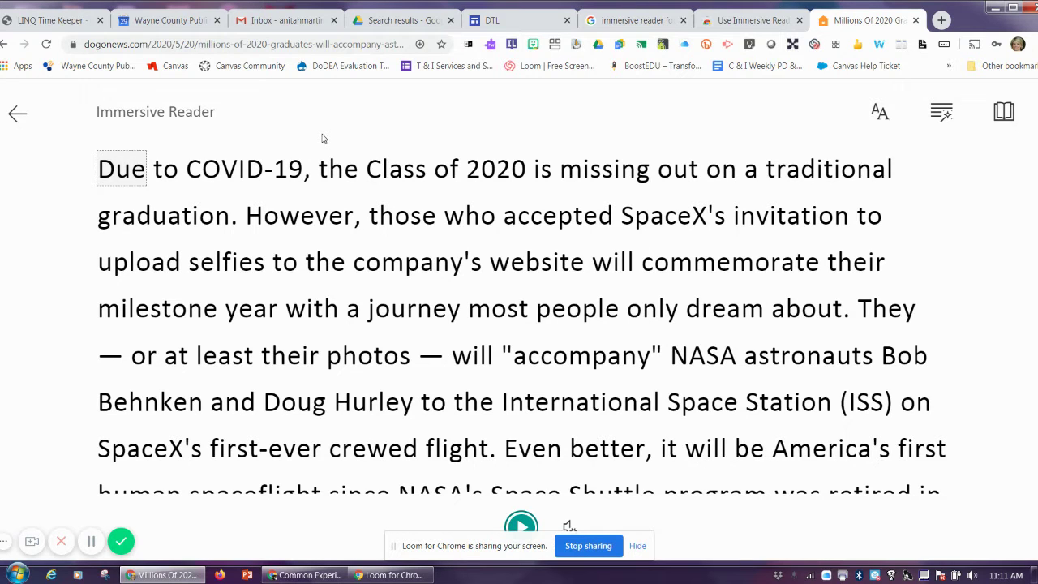
scroll(670, 325, "down", 1)
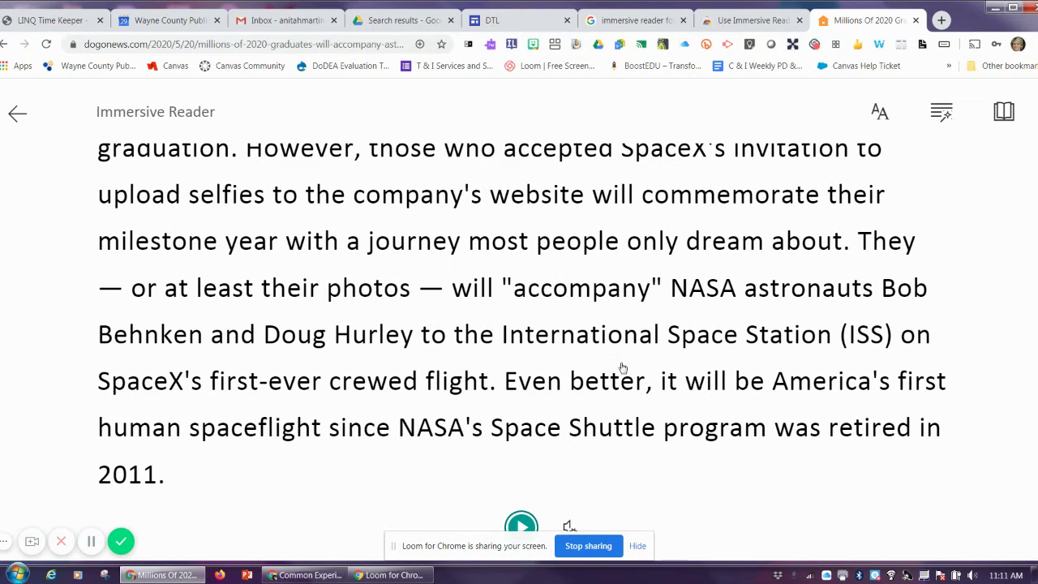
left_click(523, 525)
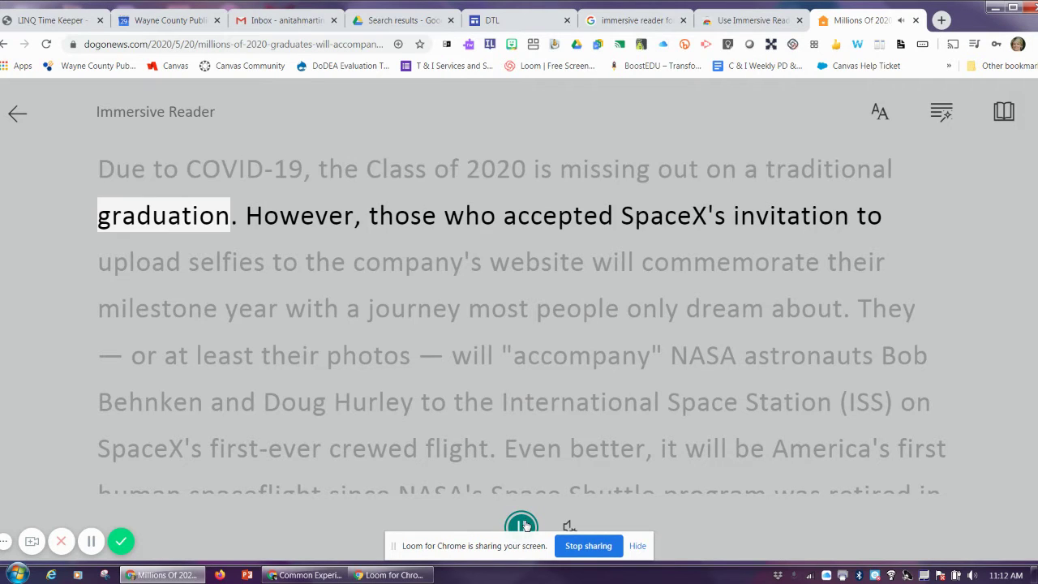
left_click(523, 525)
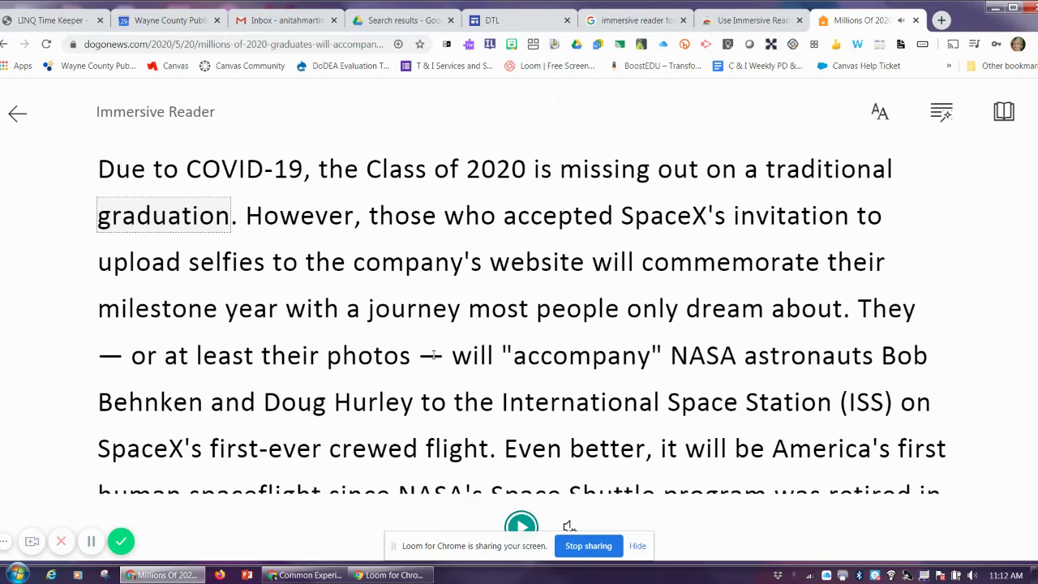
Show the text size setting and try increased spacing on the passage, restoring normal spacing.
left_click(881, 120)
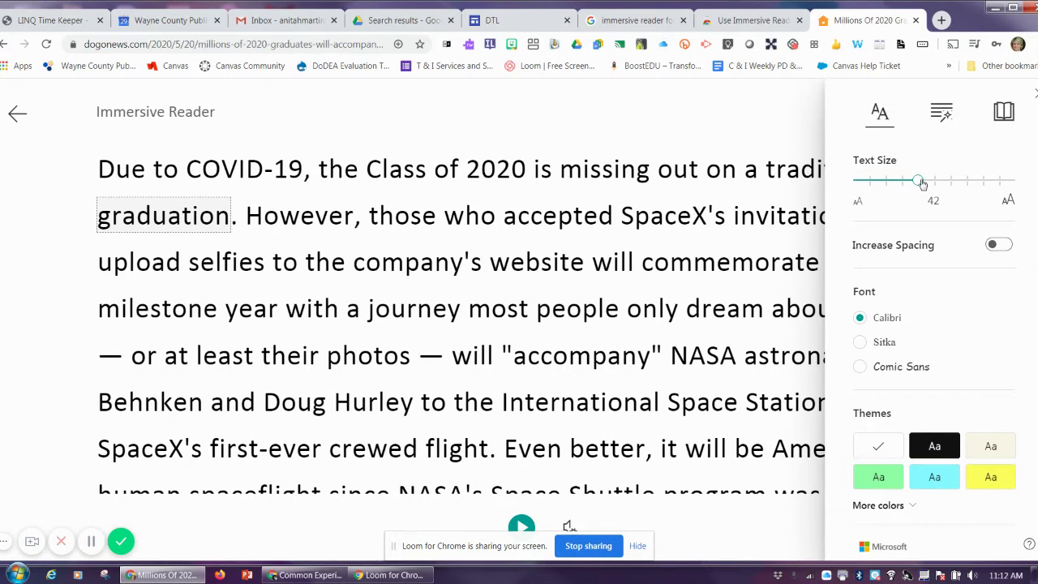
mouse_move(919, 185)
left_mouse_down()
mouse_move(983, 185)
mouse_move(894, 189)
mouse_move(922, 188)
left_mouse_up()
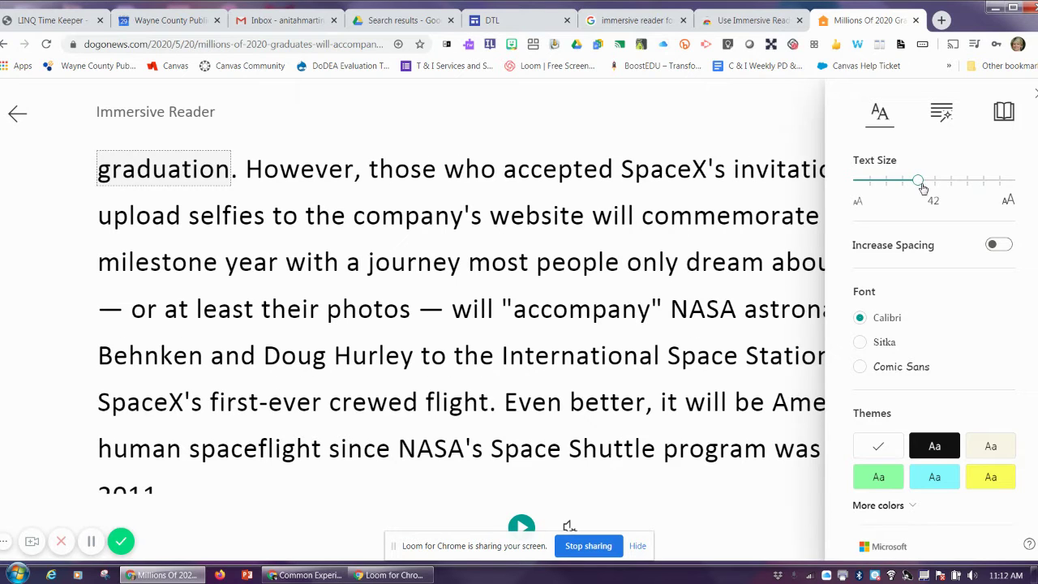
left_click(992, 246)
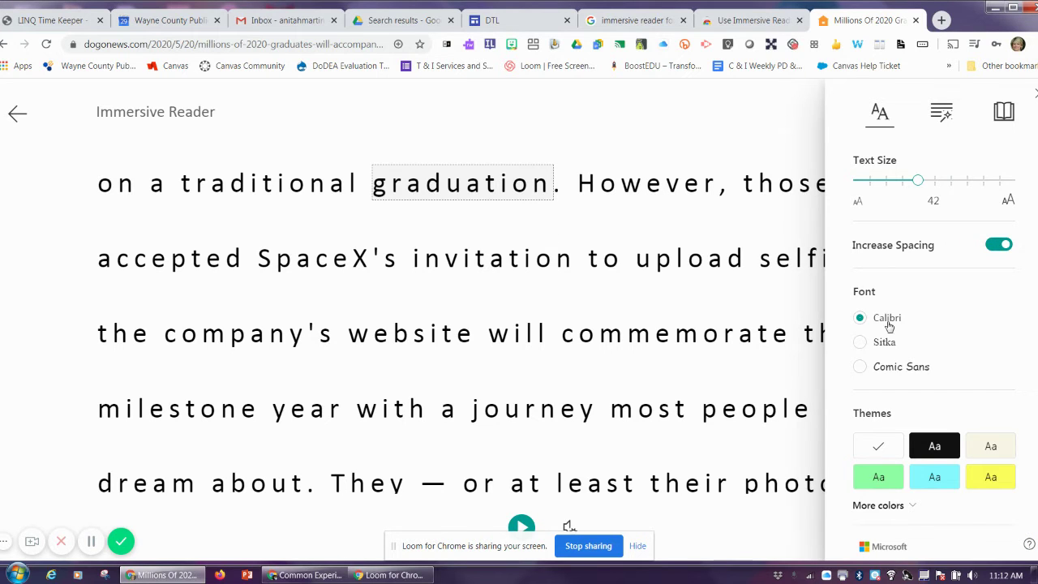
left_click(1001, 246)
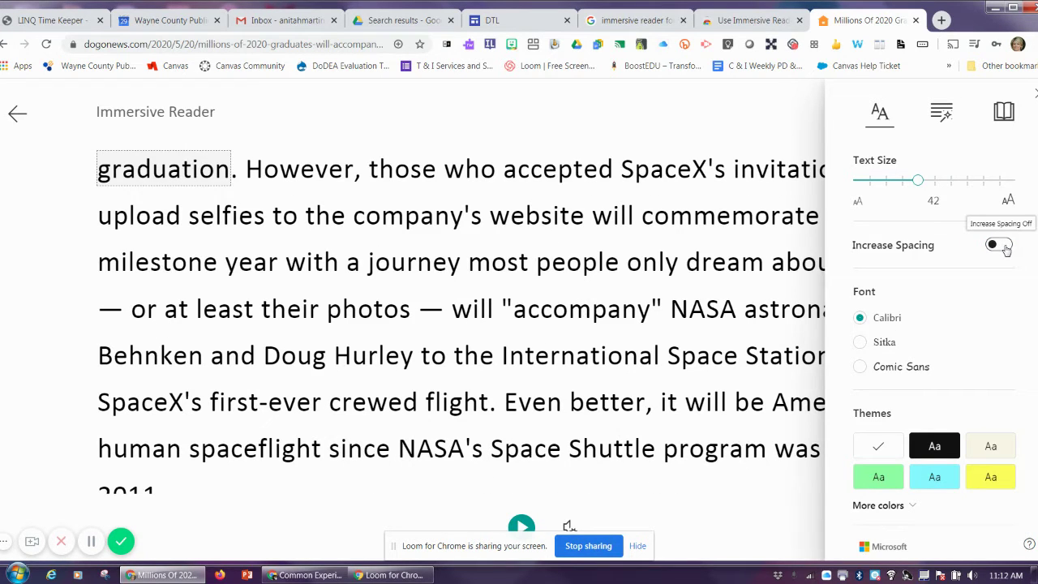
Try the Sitka and Comic Sans fonts on the passage and return to Calibri.
left_click(880, 343)
left_click(884, 366)
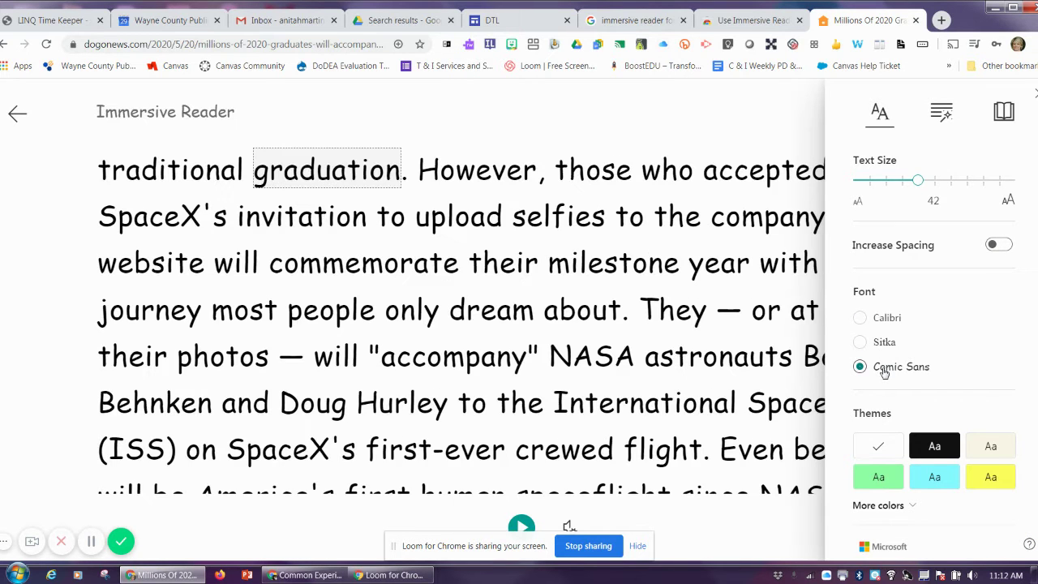
left_click(883, 347)
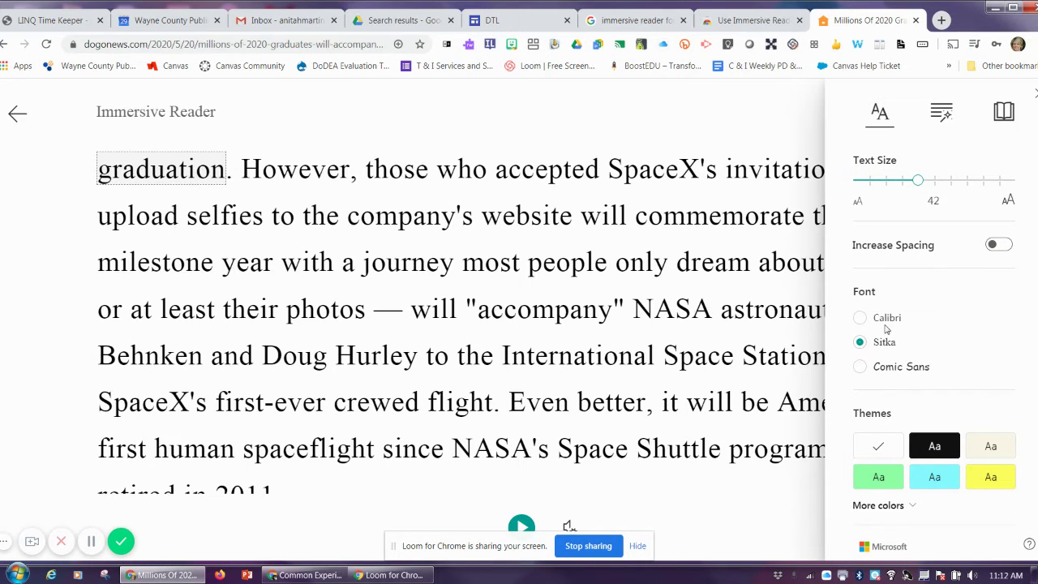
left_click(887, 321)
Preview the yellow, beige and black themes on the passage and return to the white theme.
scroll(936, 368, "down", 1)
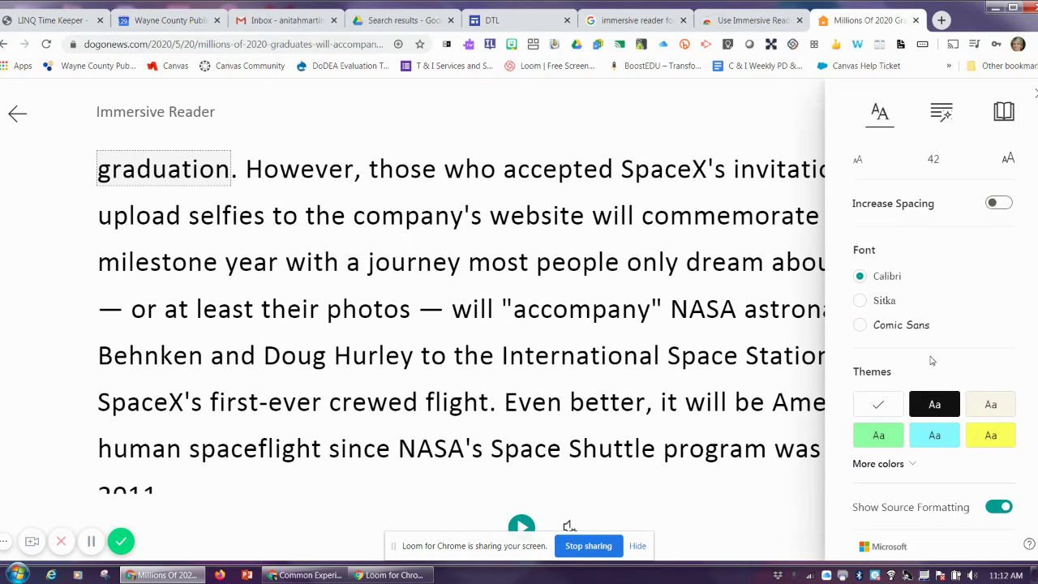
left_click(998, 437)
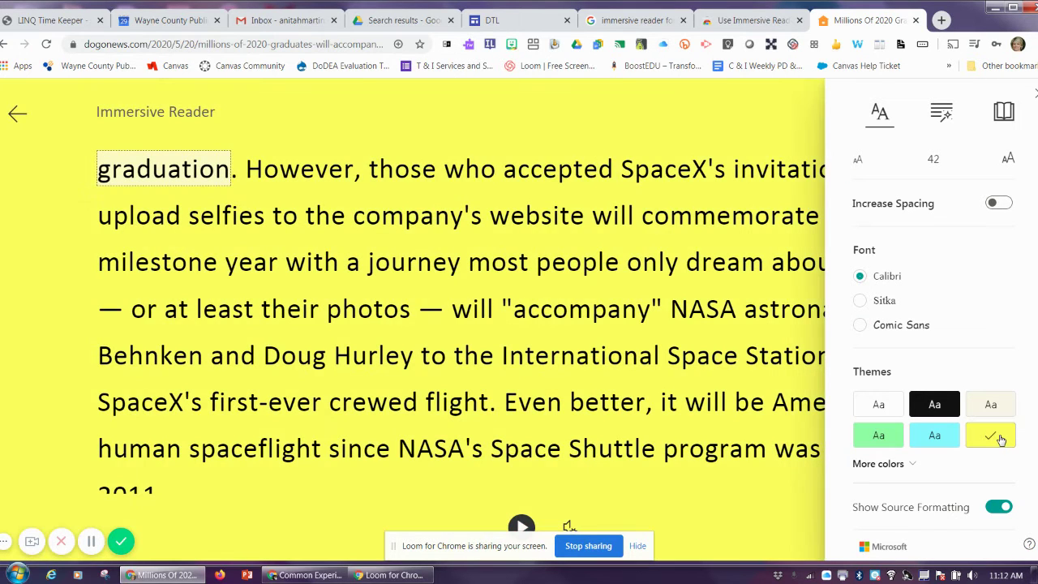
left_click(990, 405)
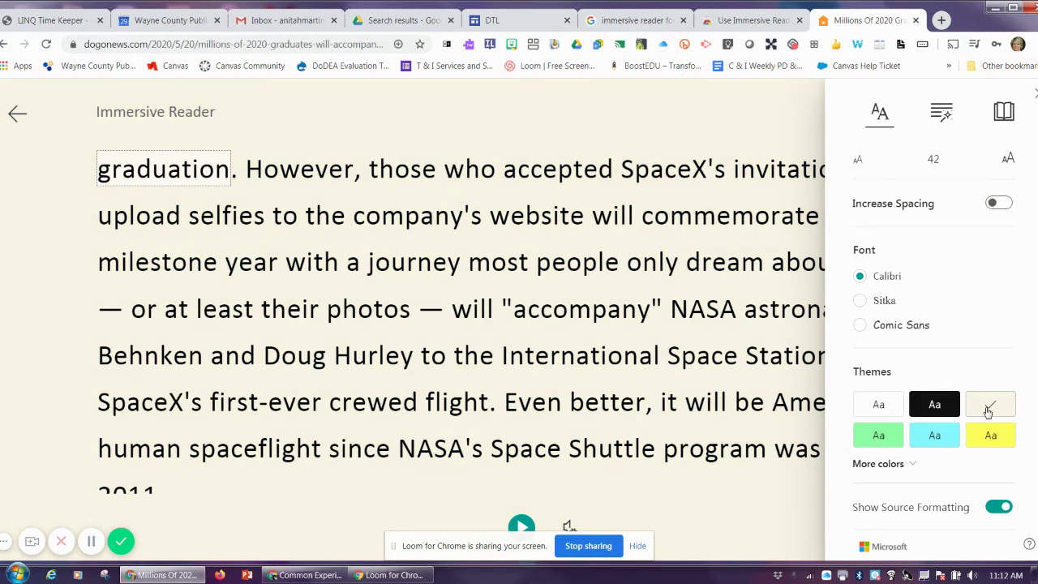
left_click(937, 410)
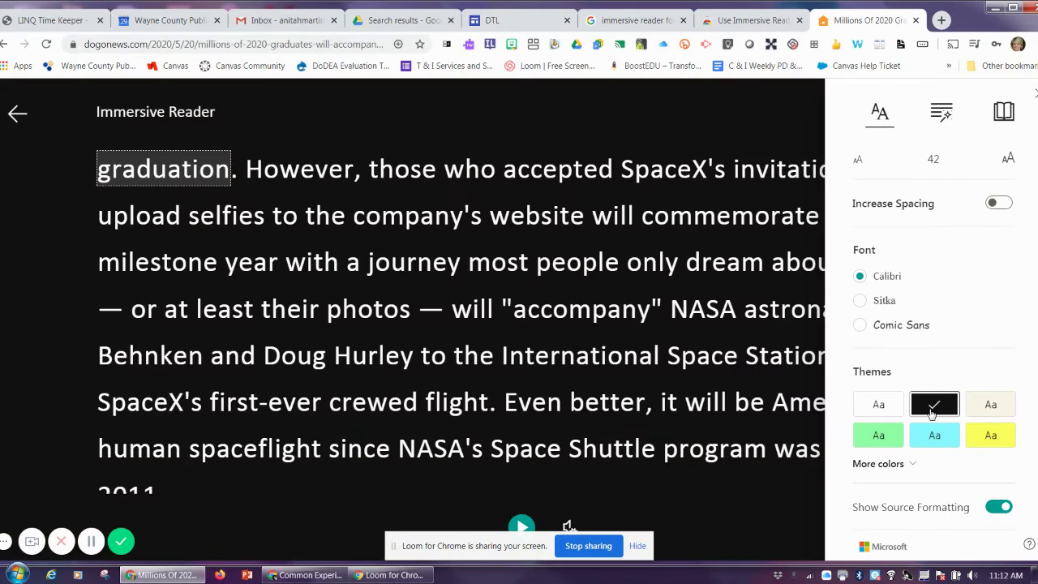
left_click(891, 415)
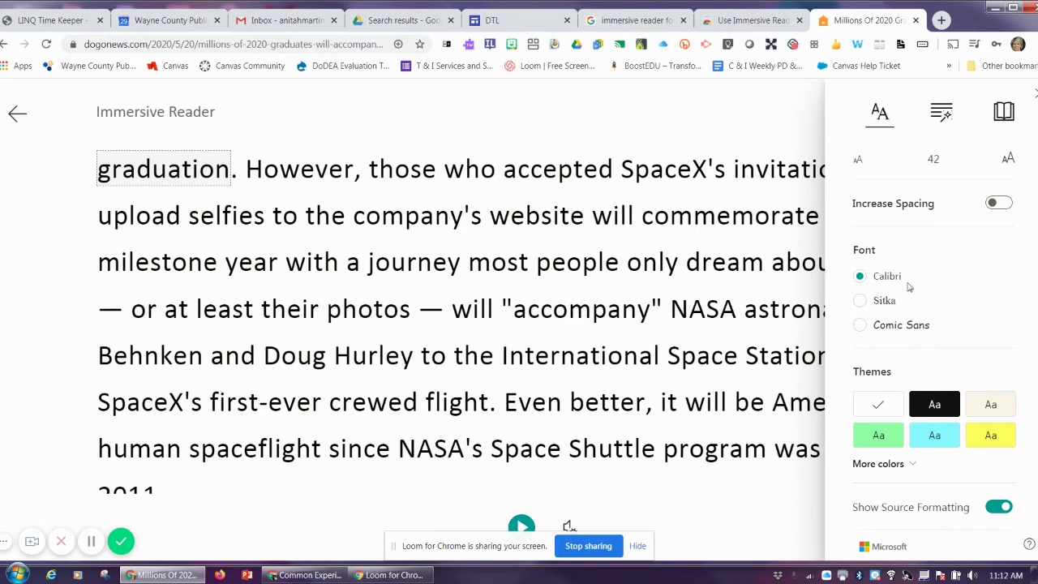
Try splitting the words into syllables together with noun highlighting, and switch the syllable breaks back off.
left_click(941, 113)
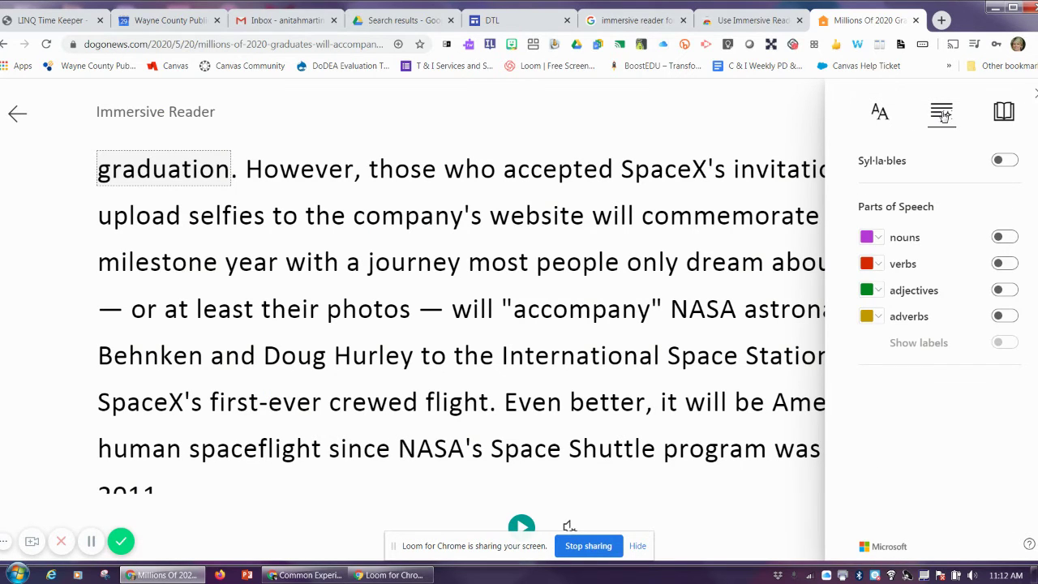
left_click(1002, 161)
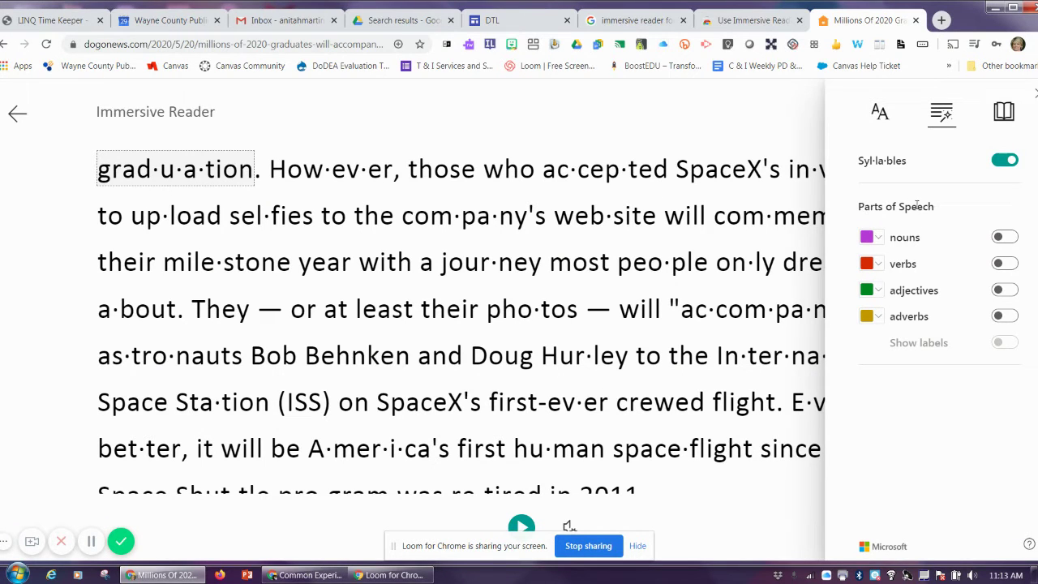
left_click(1000, 239)
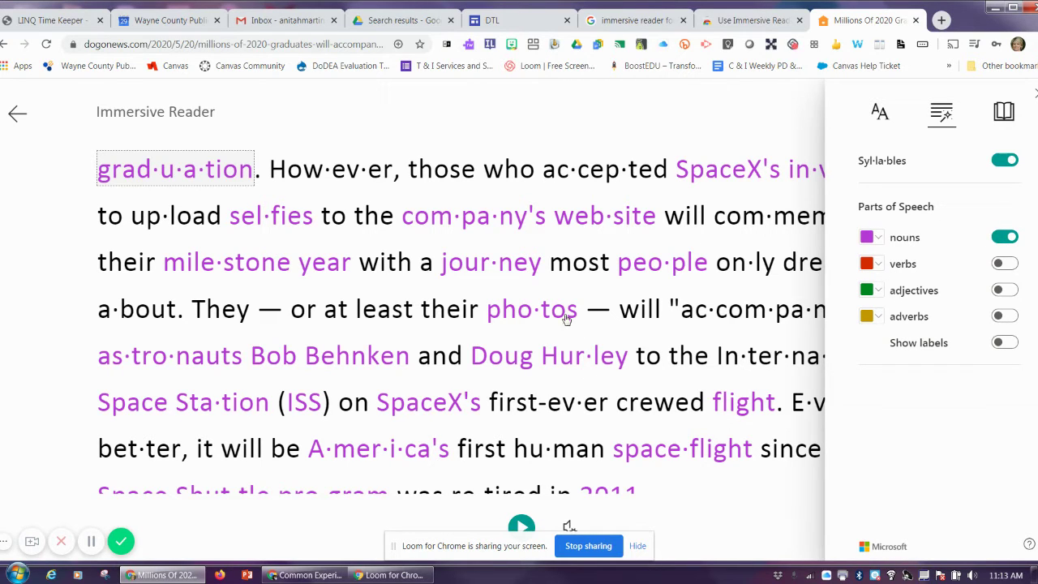
left_click(1012, 162)
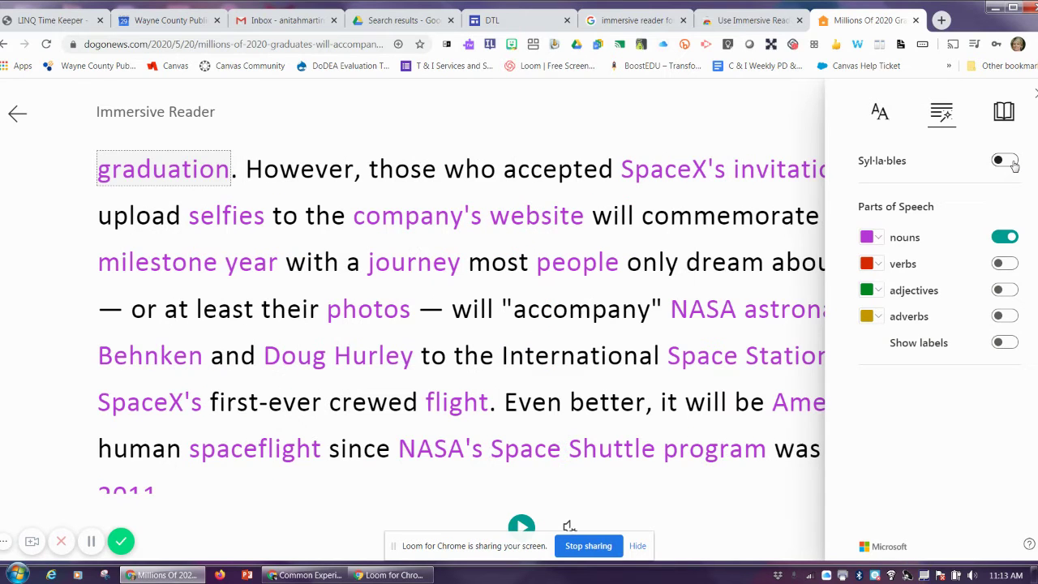
Turn on part-of-speech labels and preview verb highlighting, switching noun and verb highlighting off at the end.
left_click(1003, 344)
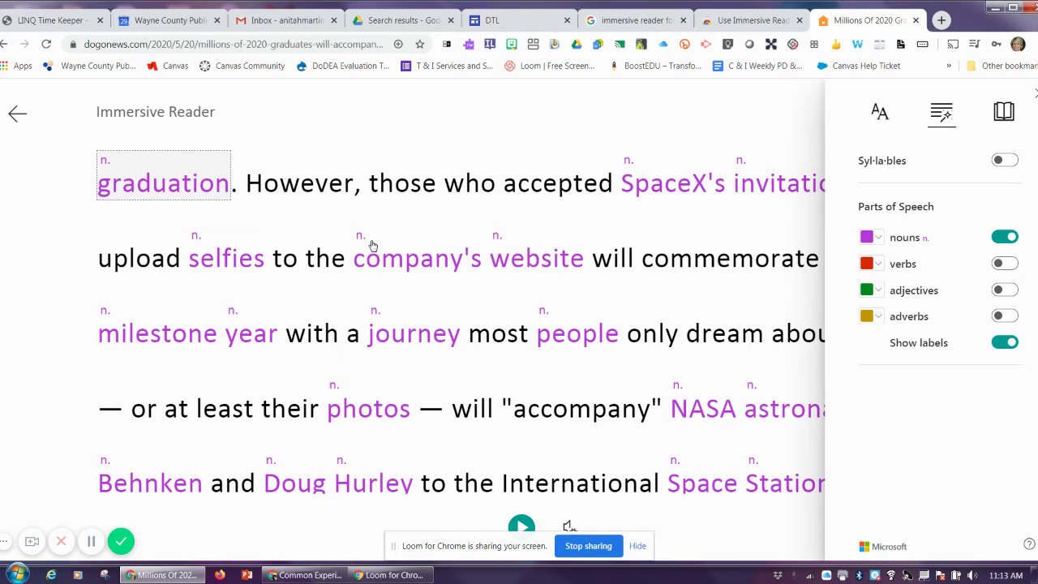
left_click(998, 265)
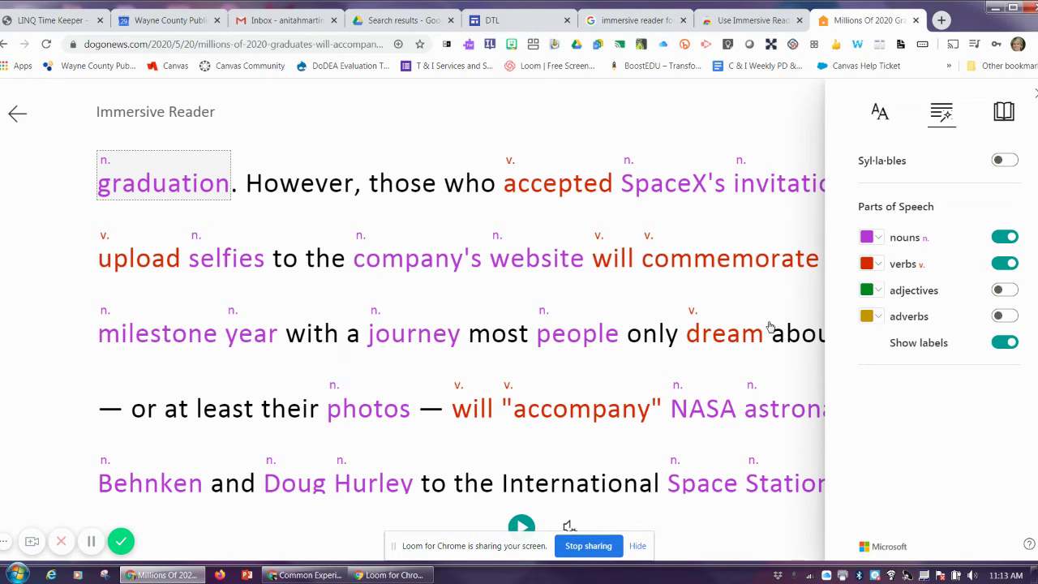
left_click(1003, 238)
left_click(1012, 267)
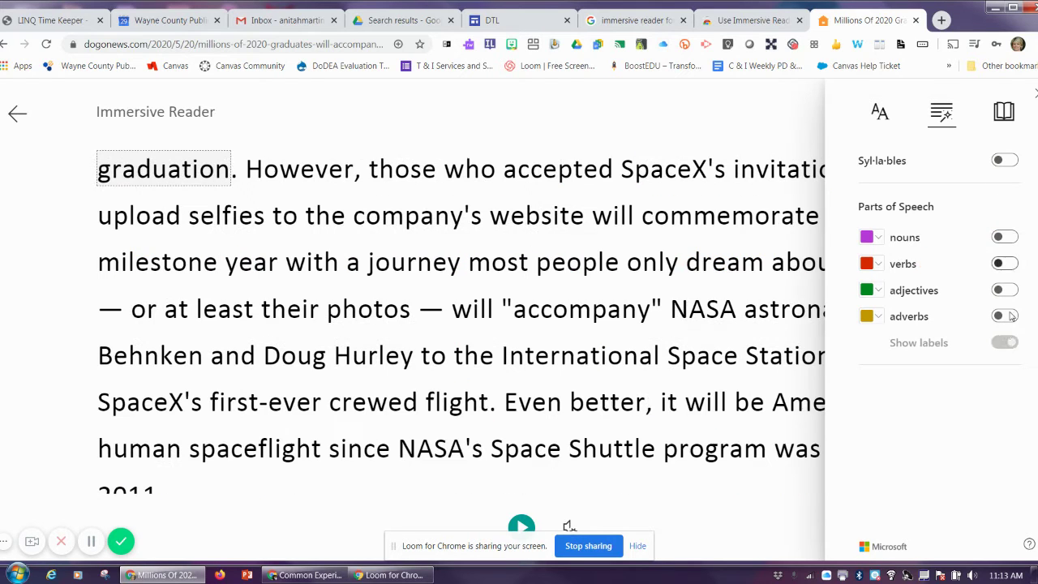
Turn on single-line focus in the reading preferences and play the passage aloud briefly before pausing it.
left_click(1005, 113)
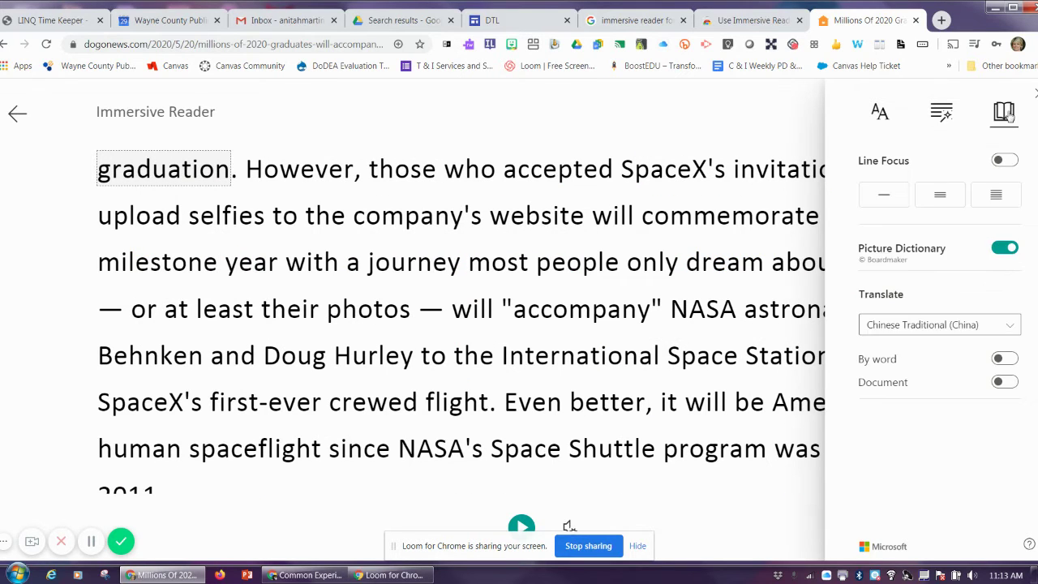
left_click(884, 196)
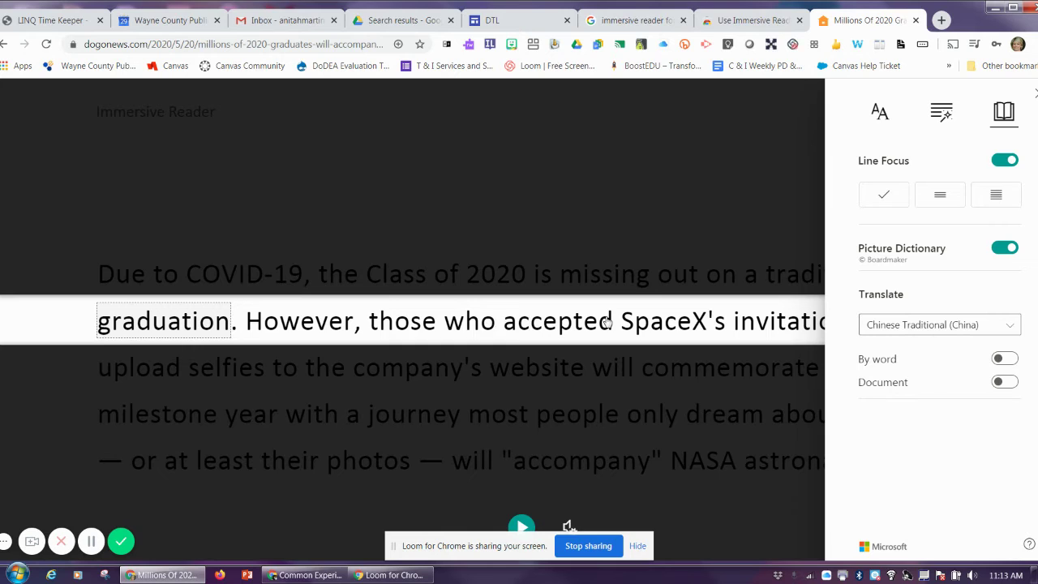
left_click(522, 524)
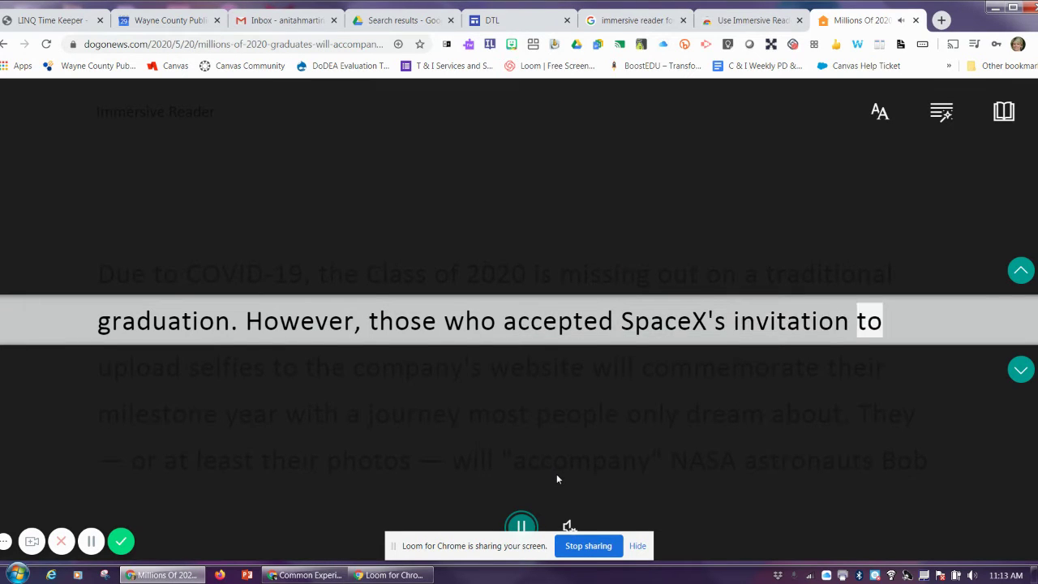
left_click(519, 525)
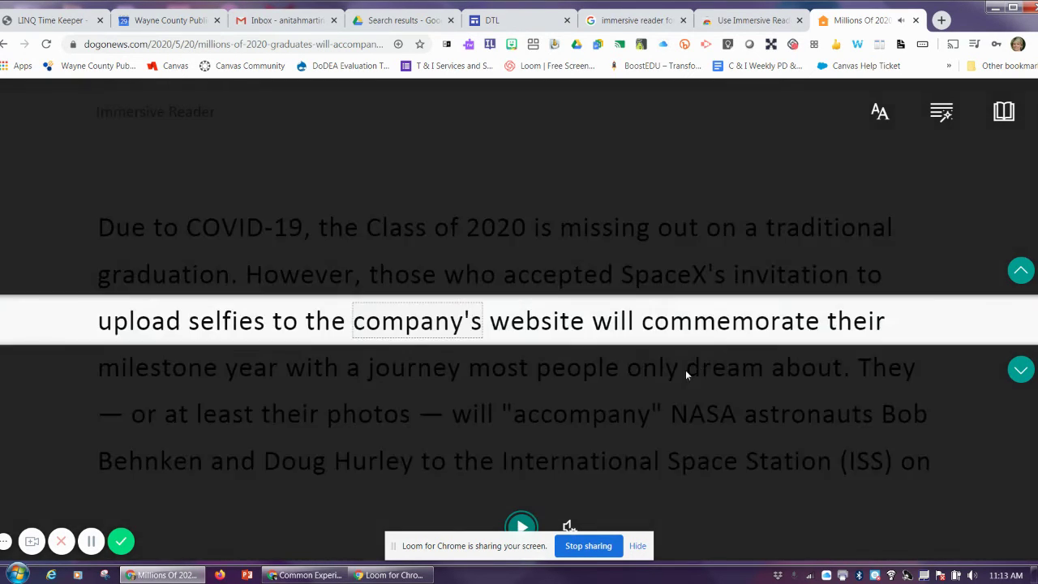
Preview the three-line and five-line focus widths on the passage and switch line focus off.
left_click(1004, 112)
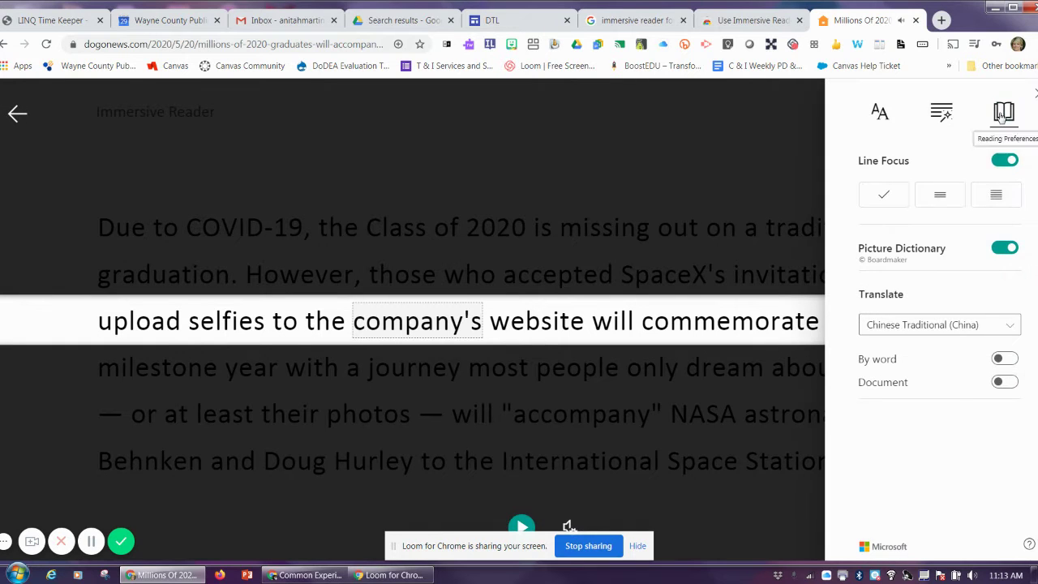
left_click(940, 196)
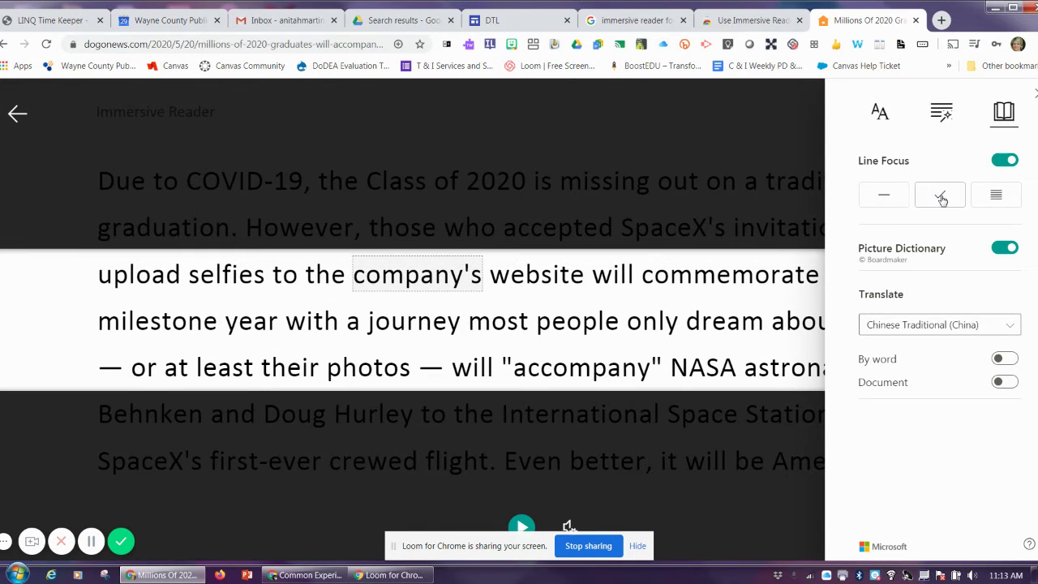
left_click(996, 197)
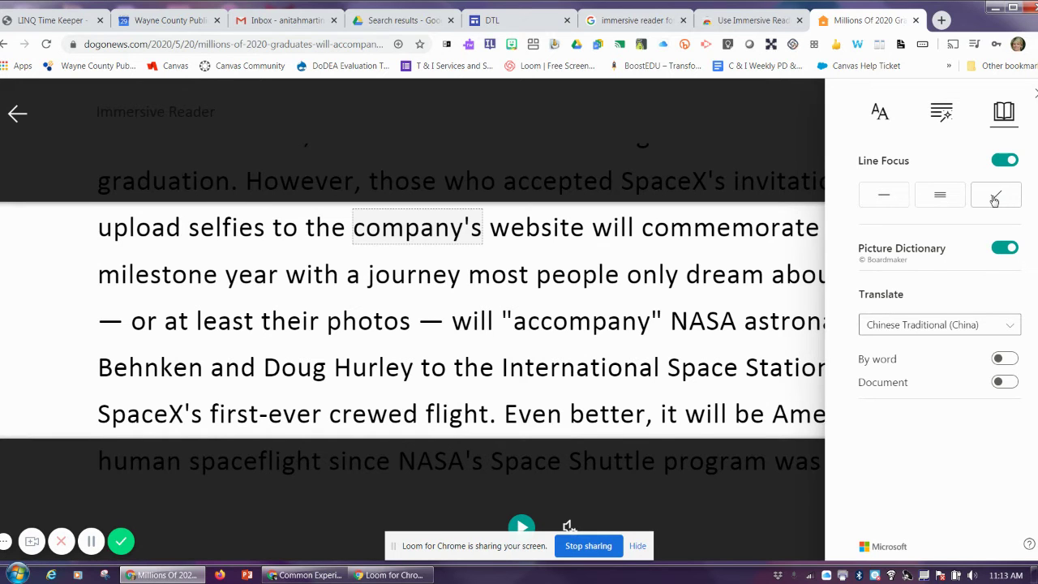
left_click(884, 195)
left_click(1006, 162)
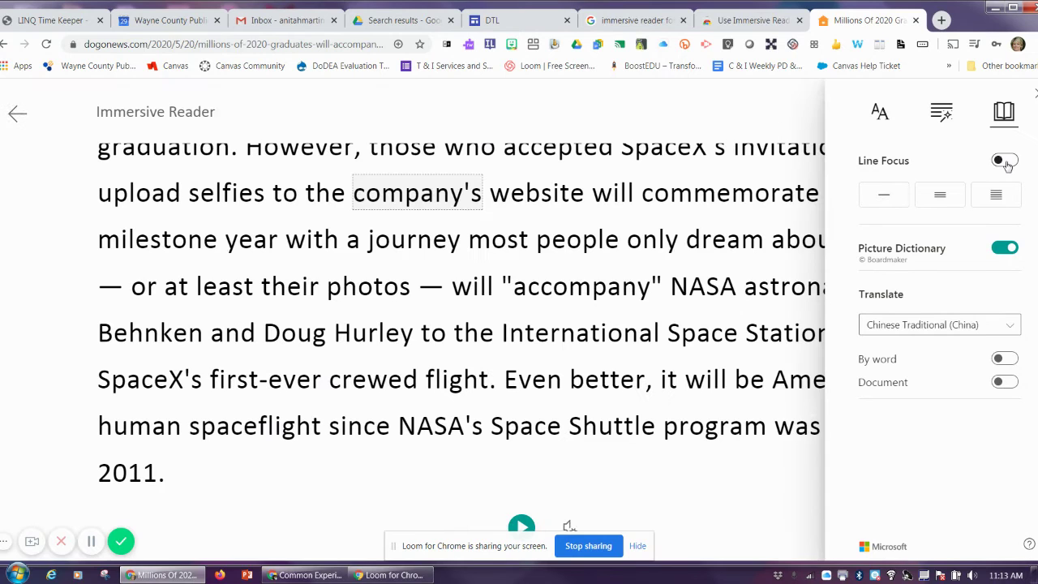
Keep the picture dictionary turned on and show the pictures for the word "flight" in the passage.
left_click(1004, 249)
left_click(1002, 250)
left_click(459, 386)
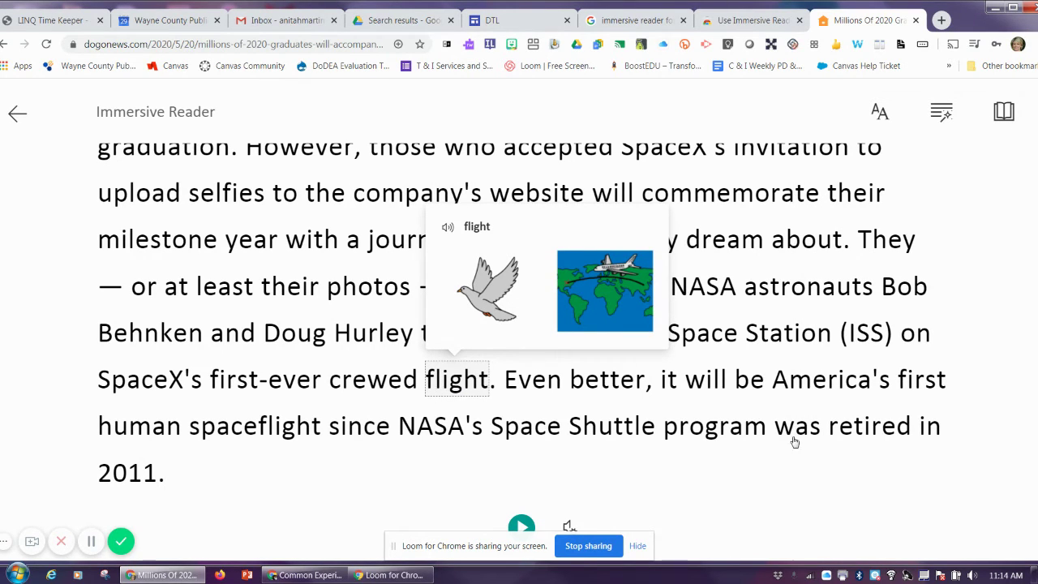
Look up "Shuttle" and "Station" in the picture dictionary, playing each word's pronunciation and closing each entry.
left_click(620, 435)
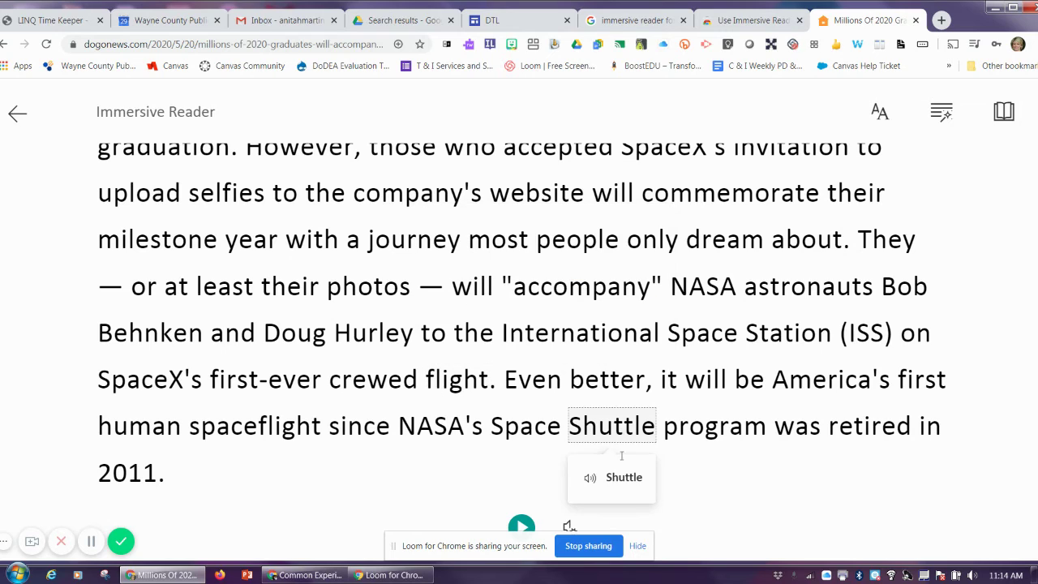
left_click(590, 478)
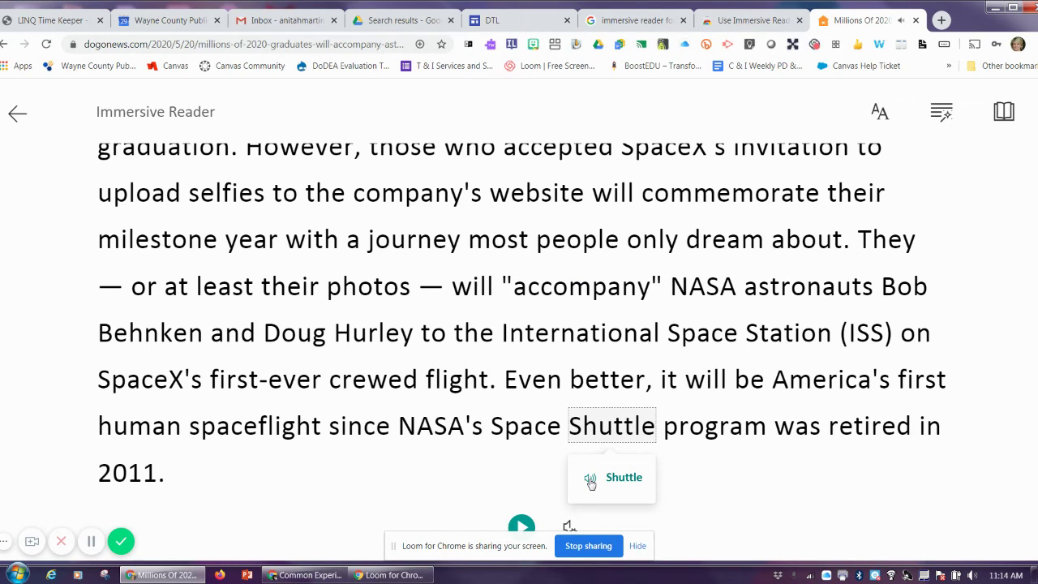
left_click(778, 470)
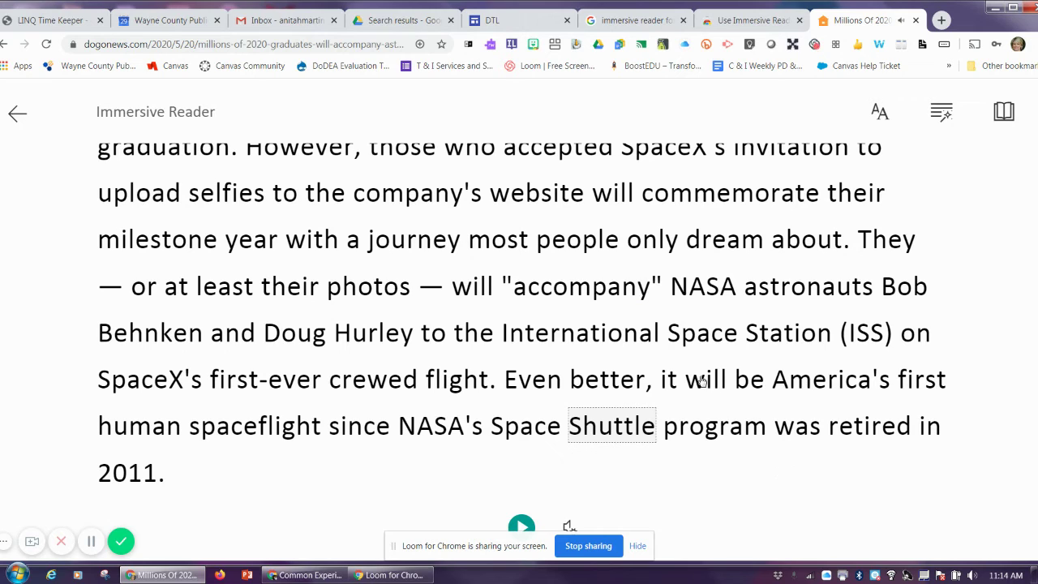
left_click(778, 338)
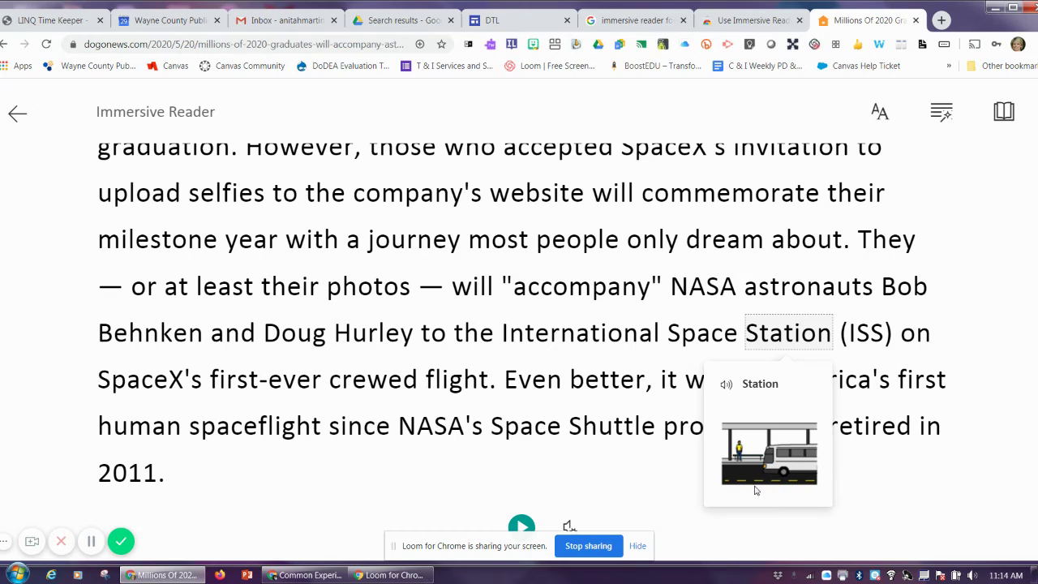
left_click(727, 387)
left_click(672, 466)
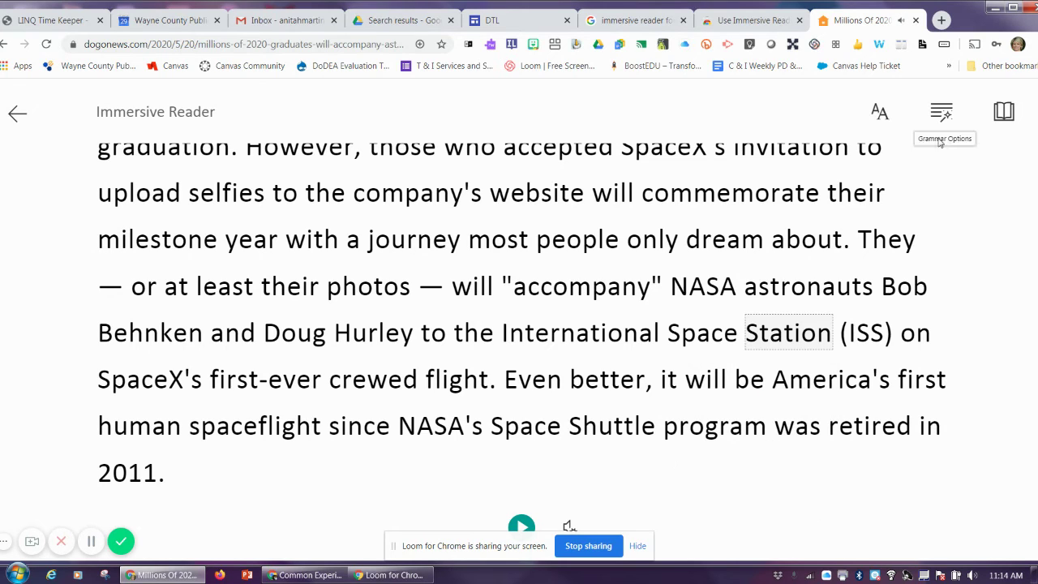
Turn on translation by word and for the whole document into Chinese Traditional (China).
left_click(994, 119)
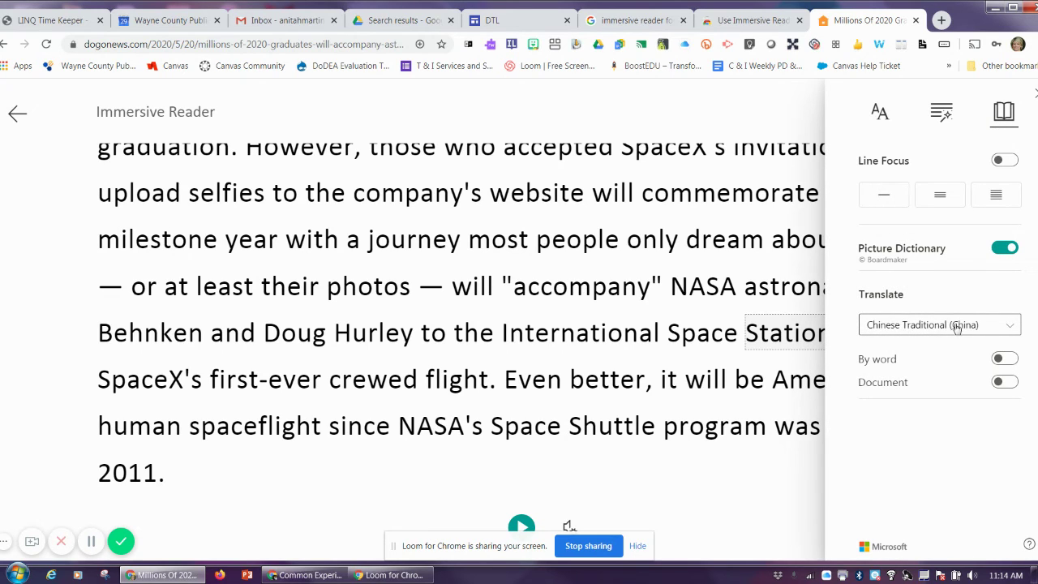
left_click(1003, 361)
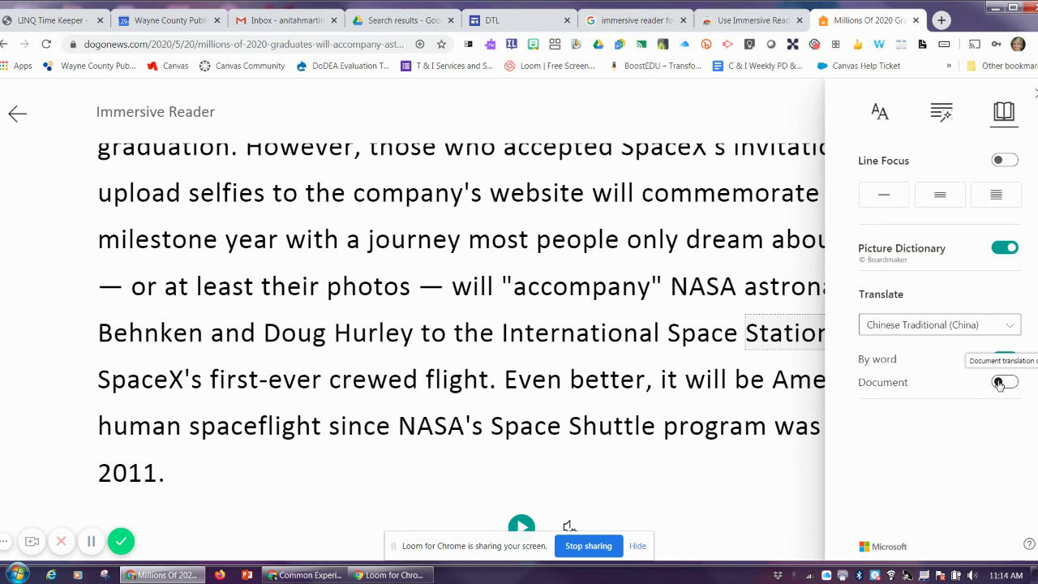
left_click(1000, 381)
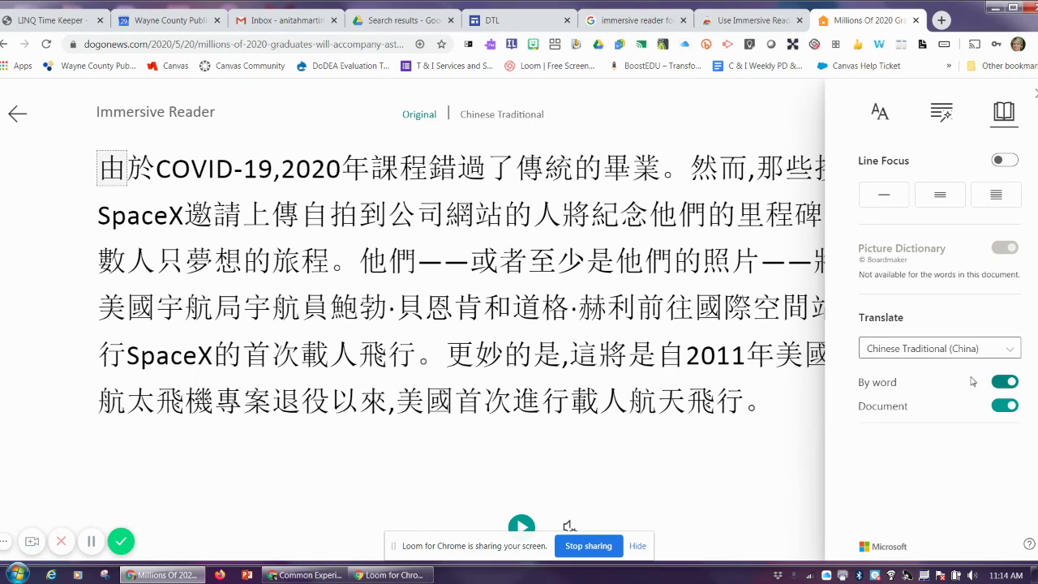
Change the translation language to Spanish (Mexico), turn document translation back on and look through the translated passage.
left_click(932, 348)
scroll(925, 445, "down", 6)
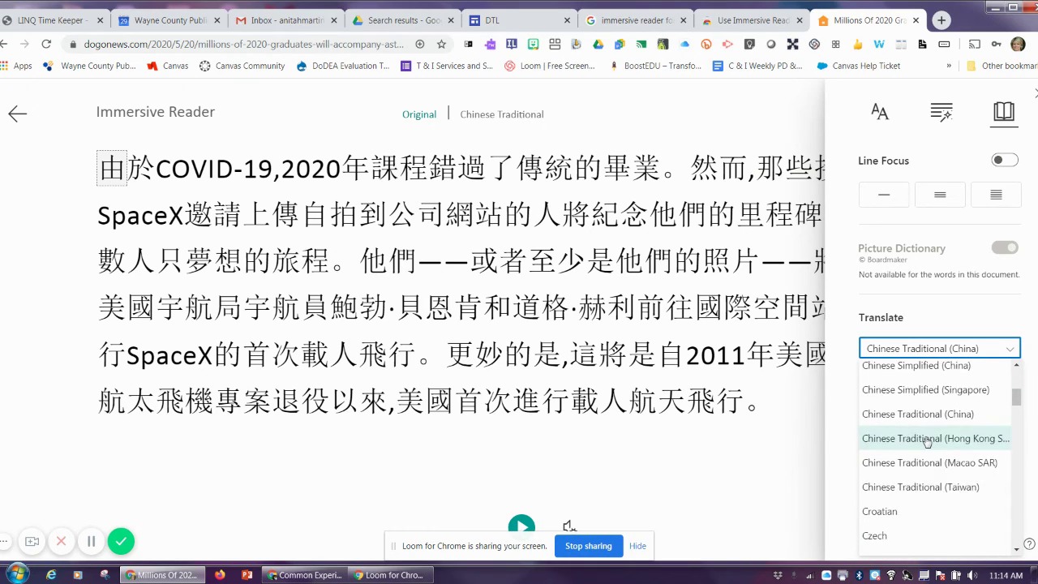
scroll(913, 403, "down", 5)
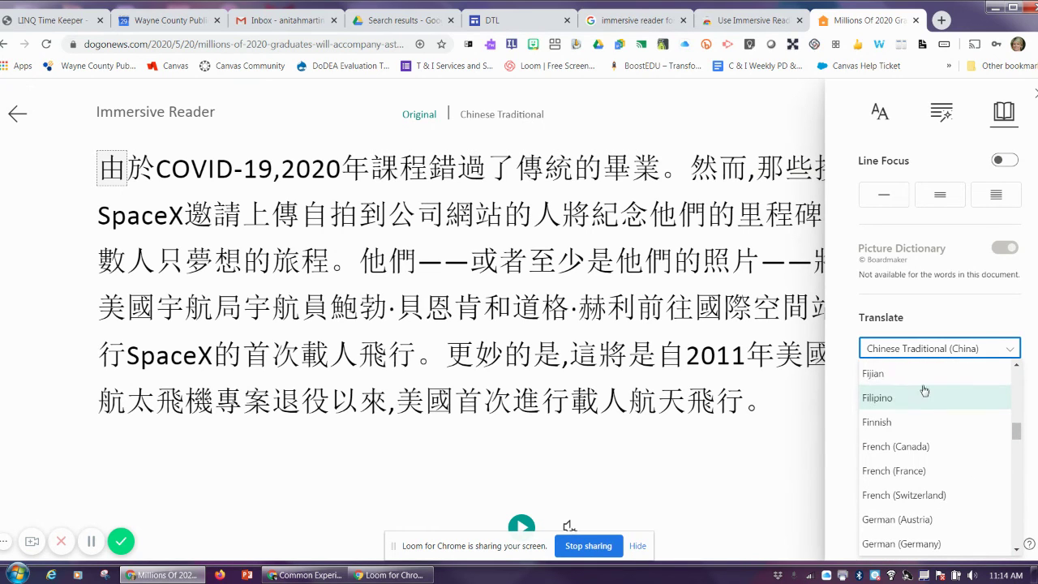
scroll(916, 392, "down", 12)
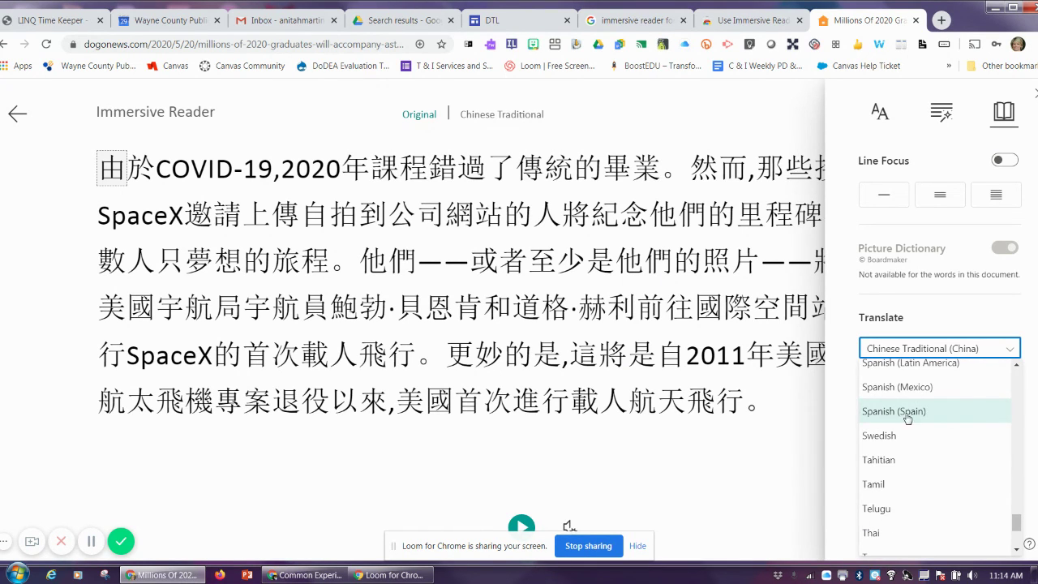
left_click(910, 389)
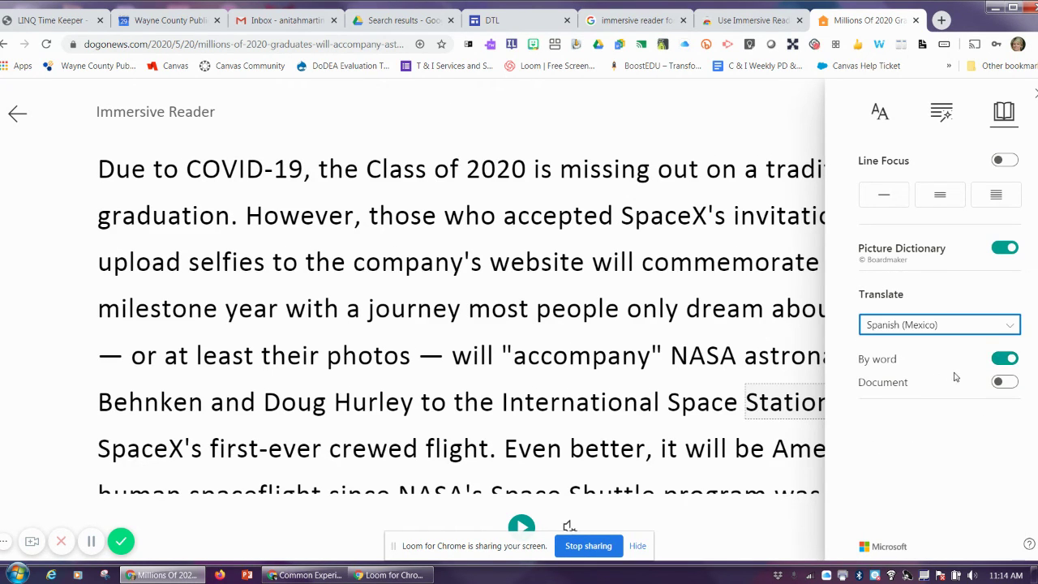
left_click(1002, 382)
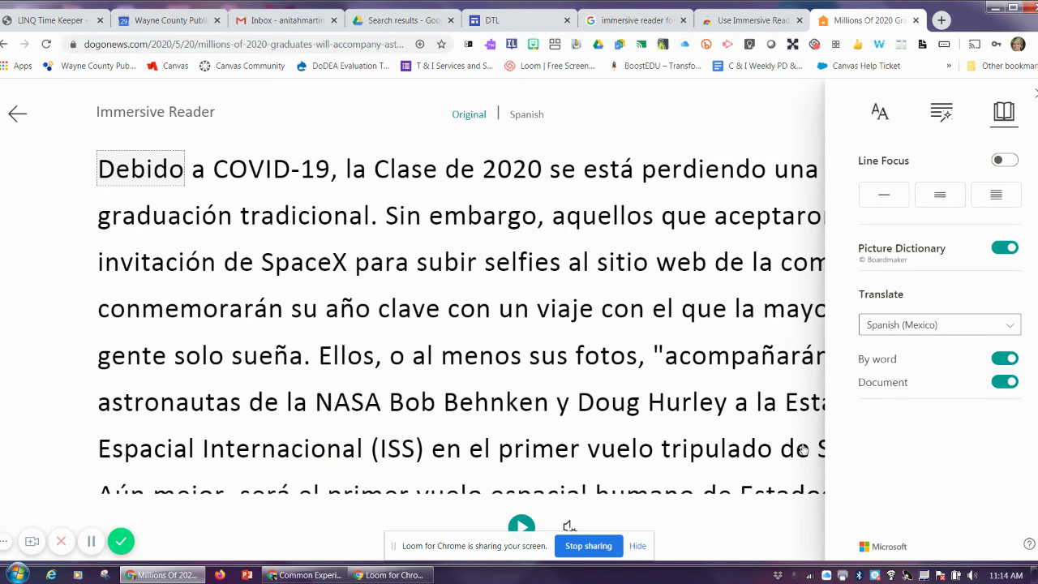
scroll(746, 434, "down", 3)
scroll(740, 427, "up", 3)
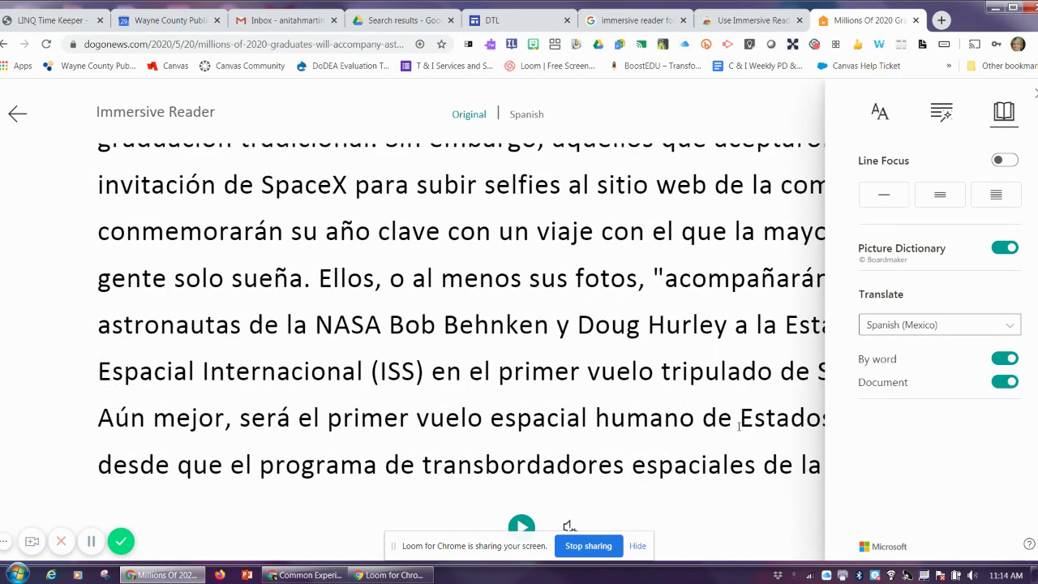